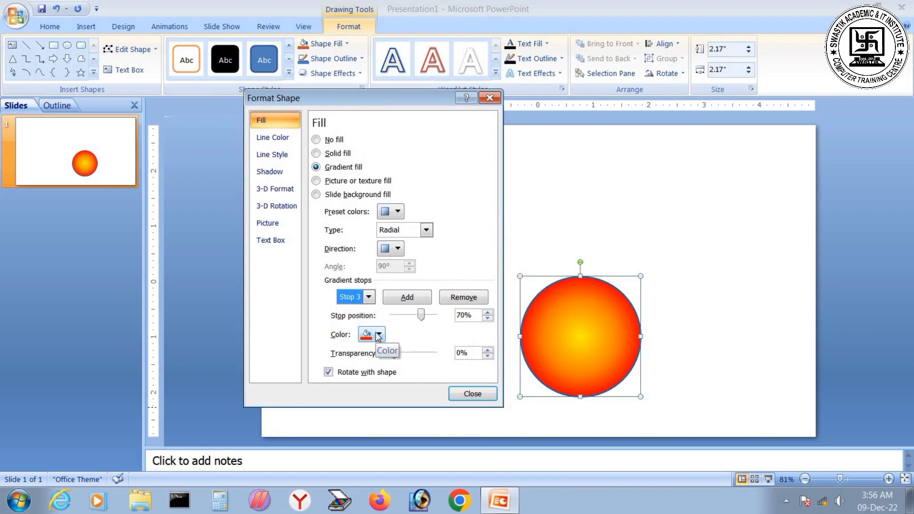
Set the third gradient stop of the circle's fill to orange and remove the circle's outline
click(389, 436)
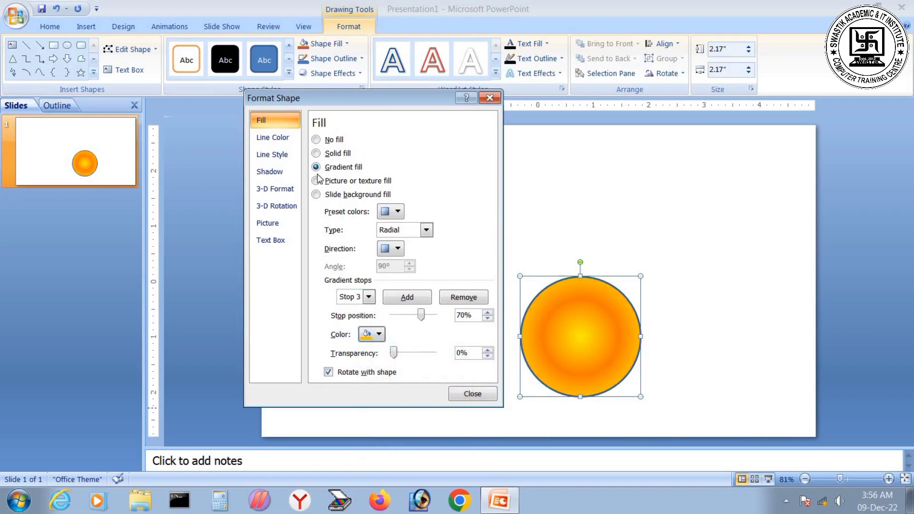
click(283, 141)
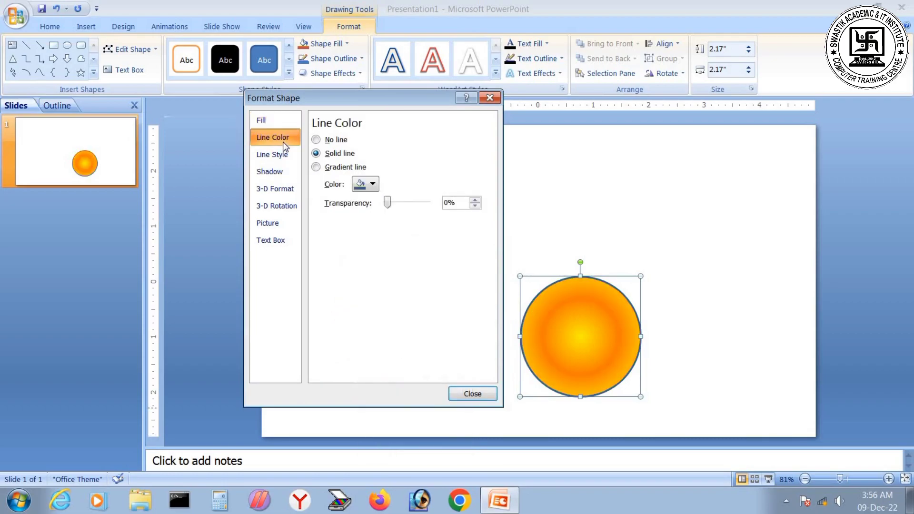
click(338, 143)
Give the circle a shadow in standard yellow, leaving the shadow presets unused
click(285, 170)
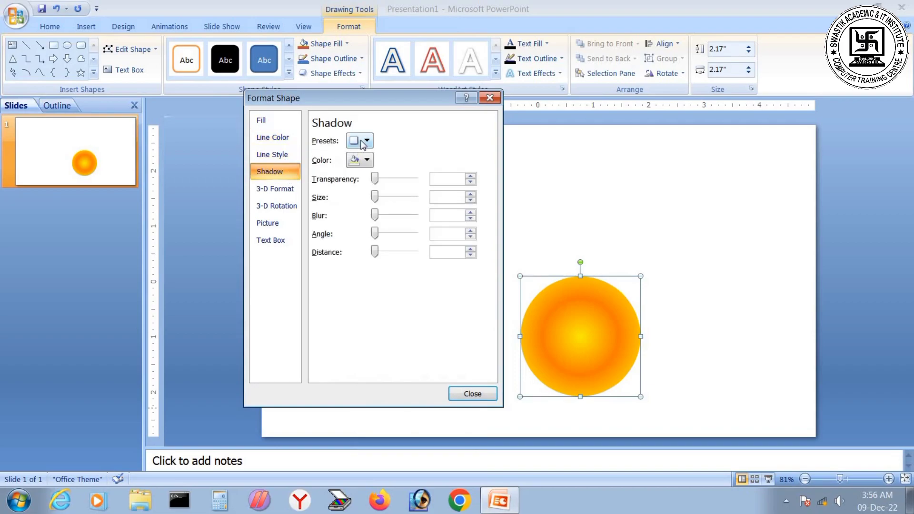
click(364, 142)
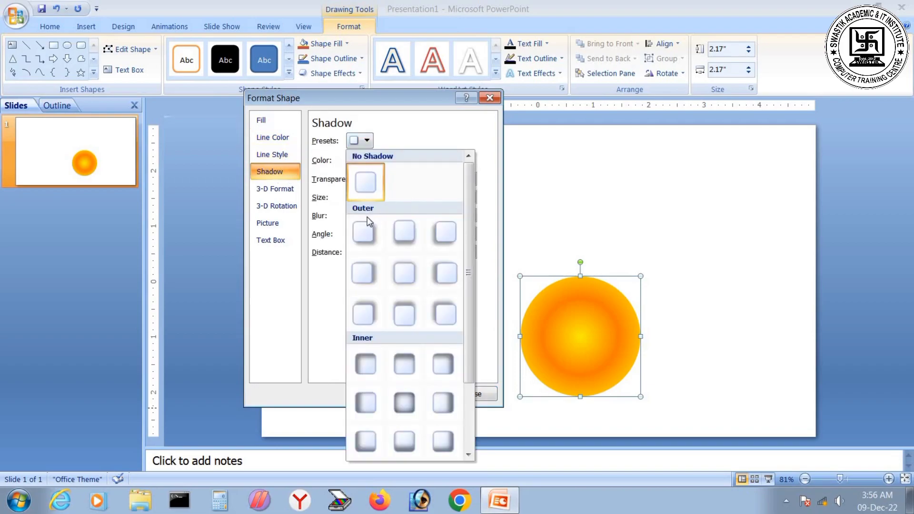
click(358, 161)
click(361, 160)
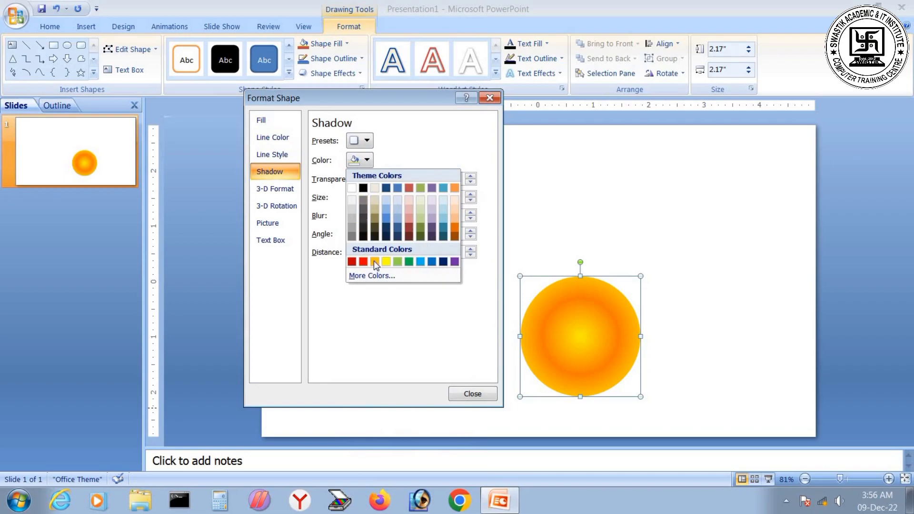
click(386, 262)
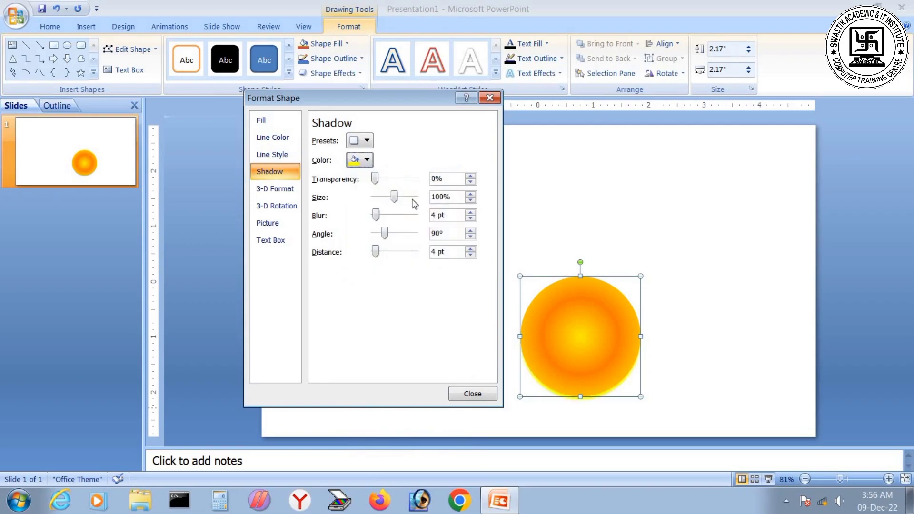
Set the yellow shadow's size to 110% and its blur to 100 pt
click(470, 194)
click(470, 194)
click(470, 194)
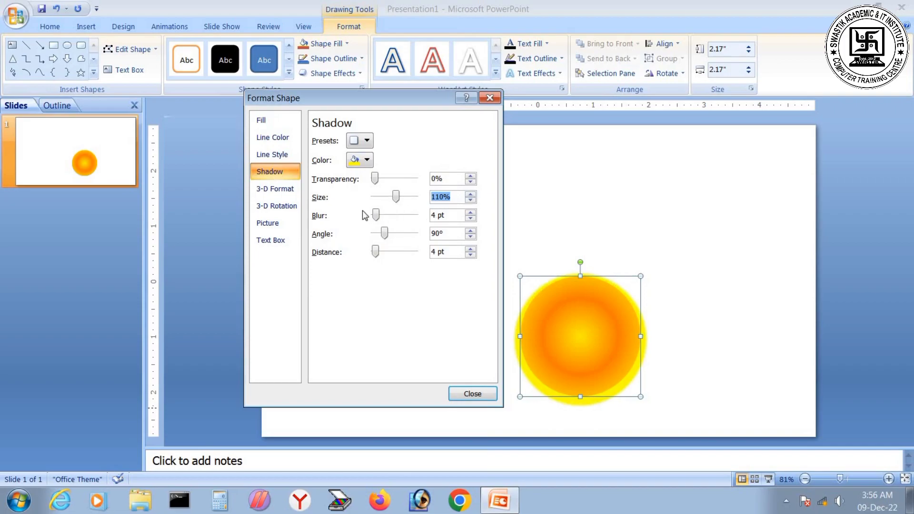
drag(376, 215, 425, 216)
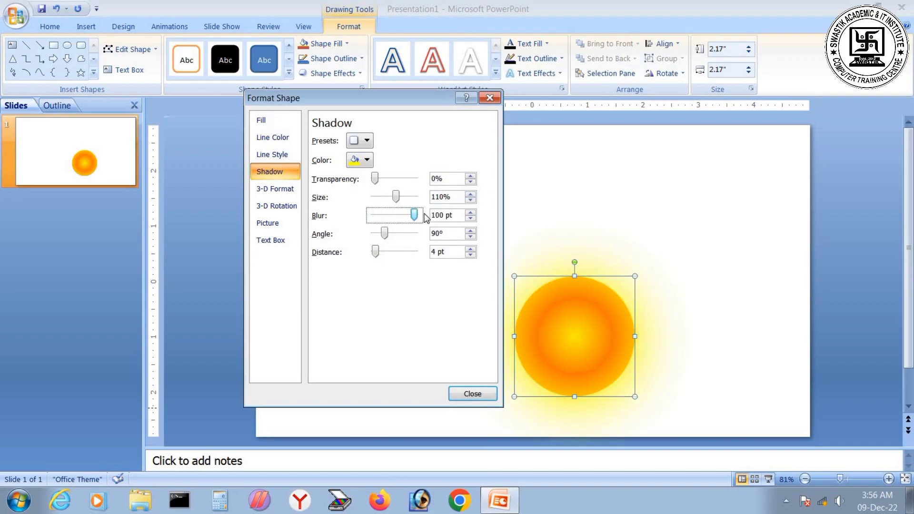
Apply the first bevel preset to both the top and the bottom of the circle
click(280, 189)
click(374, 162)
click(373, 202)
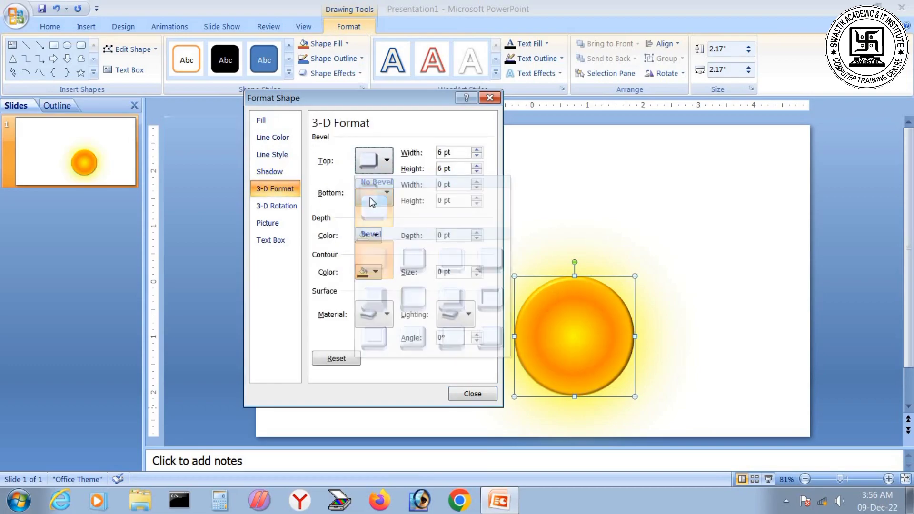
click(372, 201)
click(373, 291)
Set the width and height of both the top and bottom bevels to 108 pt
key(alt+w)
text(108)
key(Tab)
text(108)
drag(454, 186, 381, 177)
text(108)
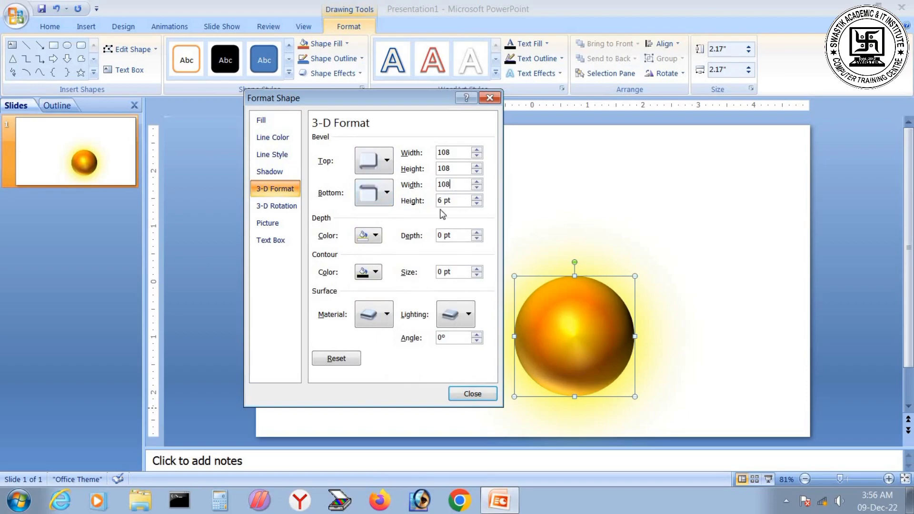
drag(439, 203, 385, 200)
text(108)
Apply the first translucent surface material to the sphere and close the shape formatting
click(371, 317)
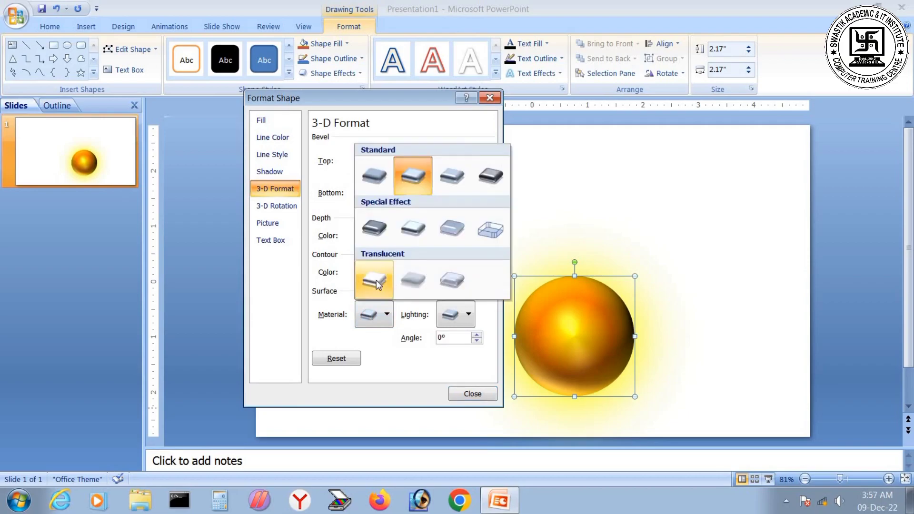
click(376, 284)
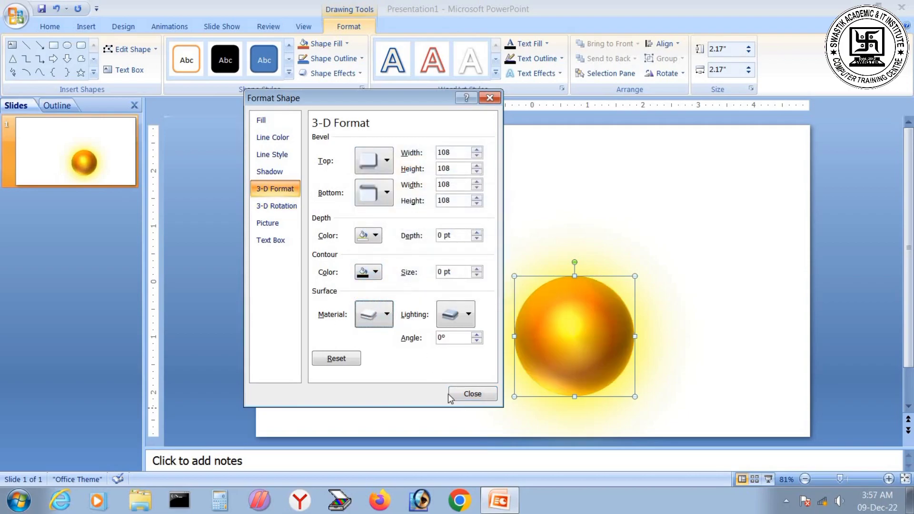
click(470, 394)
Move the sphere down to the slide's bottom edge, near the horizontal centre, so its lower half hangs off the slide
scroll(691, 386, down, 1)
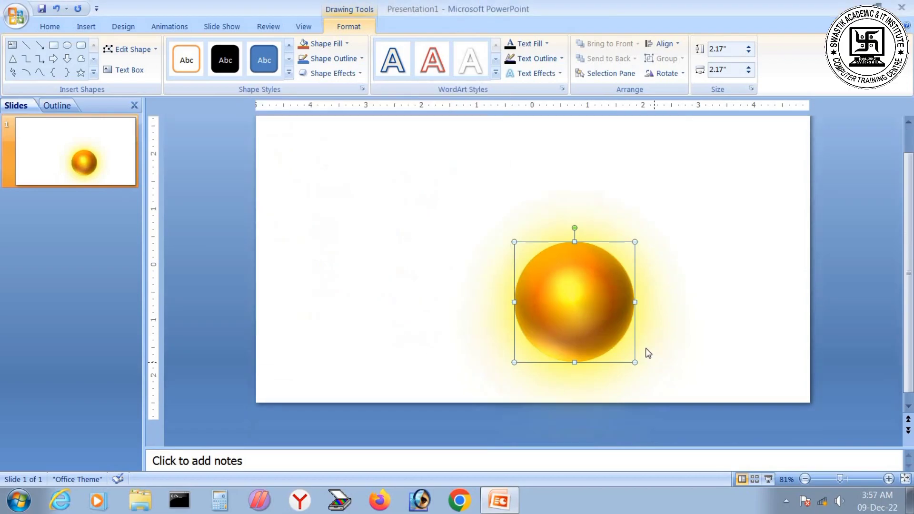
drag(578, 288, 547, 388)
scroll(577, 354, down, 3)
ctrl+scroll(589, 320, down, 6)
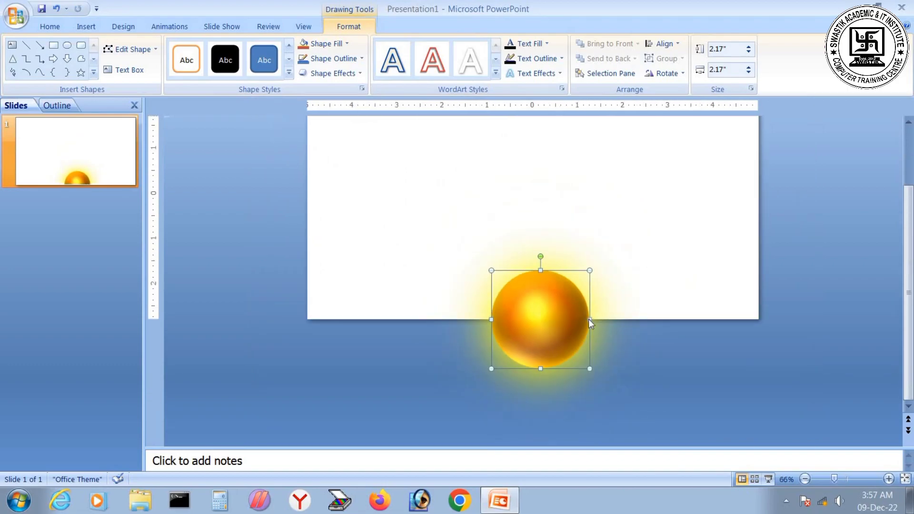
ctrl+scroll(589, 320, up, 3)
scroll(574, 236, up, 1)
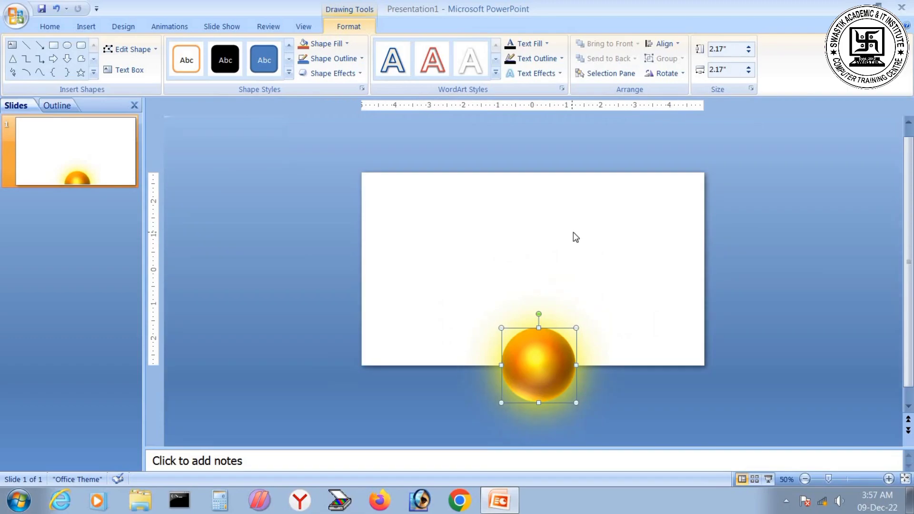
Add an Up motion path animation to the sphere
click(122, 26)
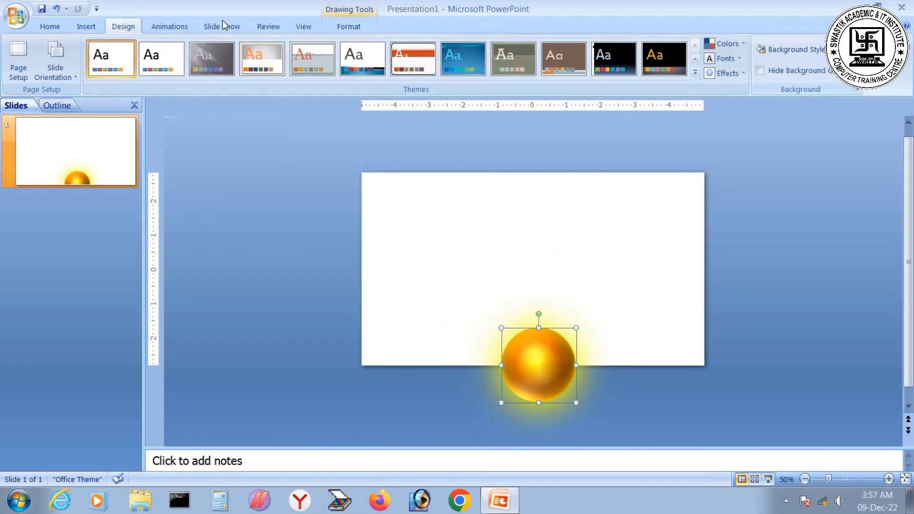
click(172, 27)
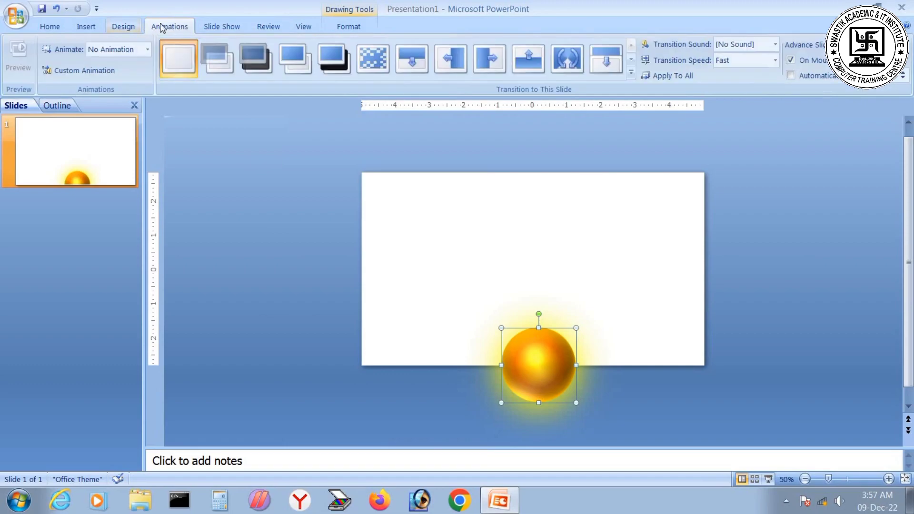
click(85, 70)
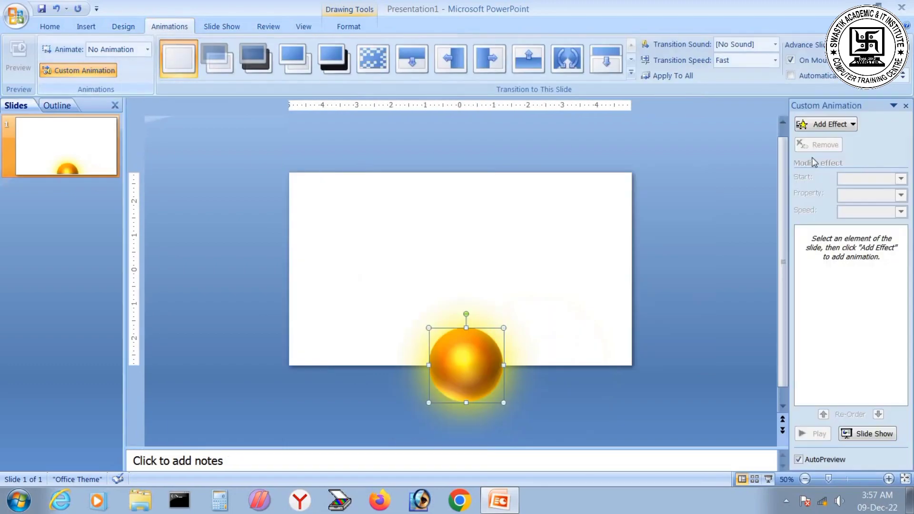
click(835, 126)
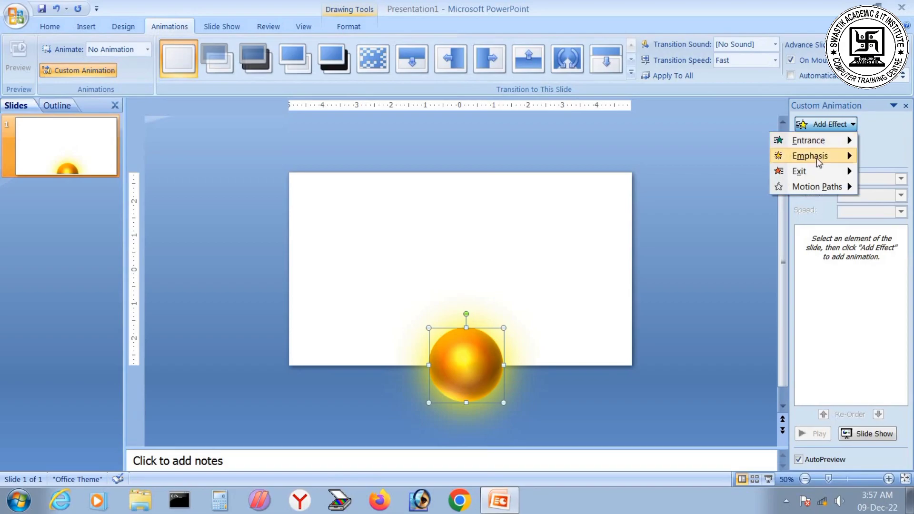
mouse_move(814, 189)
click(710, 265)
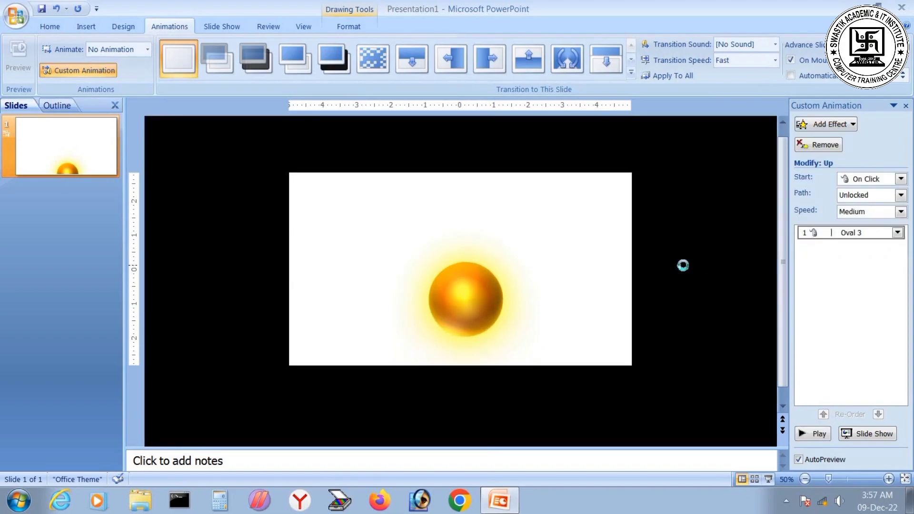
Set the Up animation to start With Previous, last 20 seconds and repeat Until End of Slide
click(898, 233)
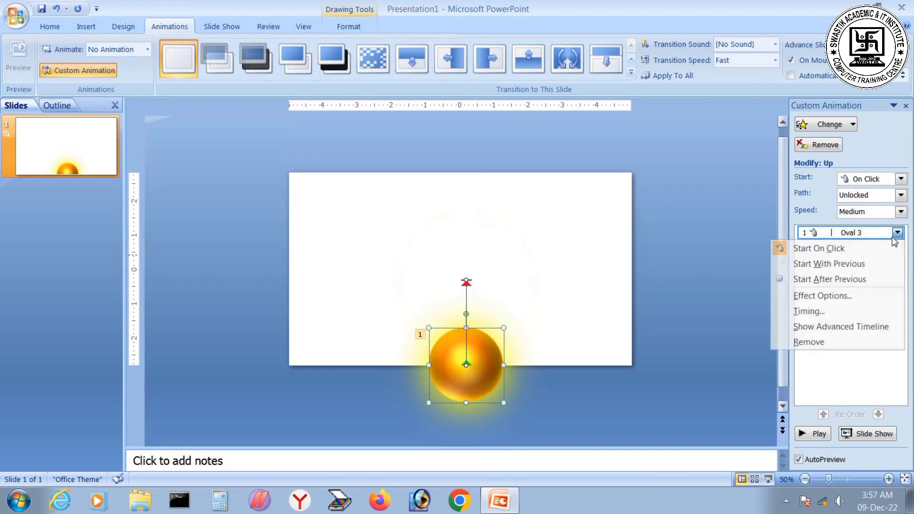
click(847, 308)
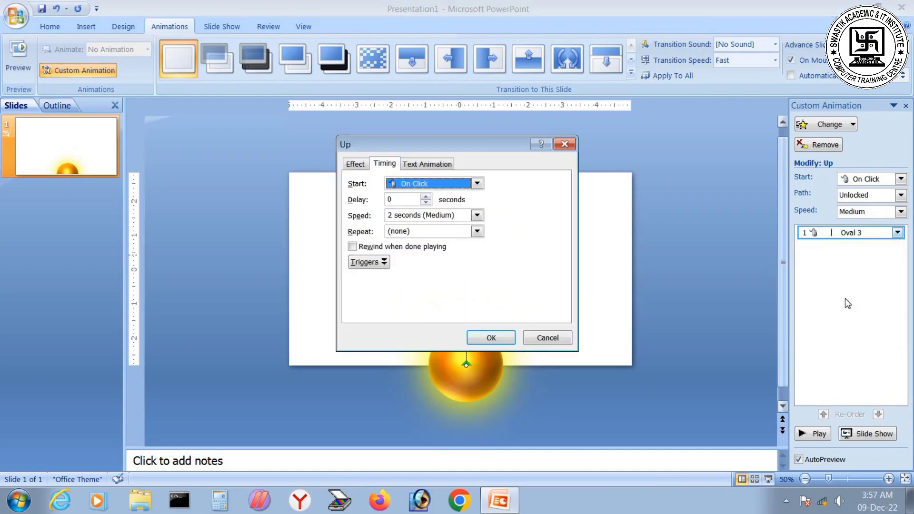
click(461, 186)
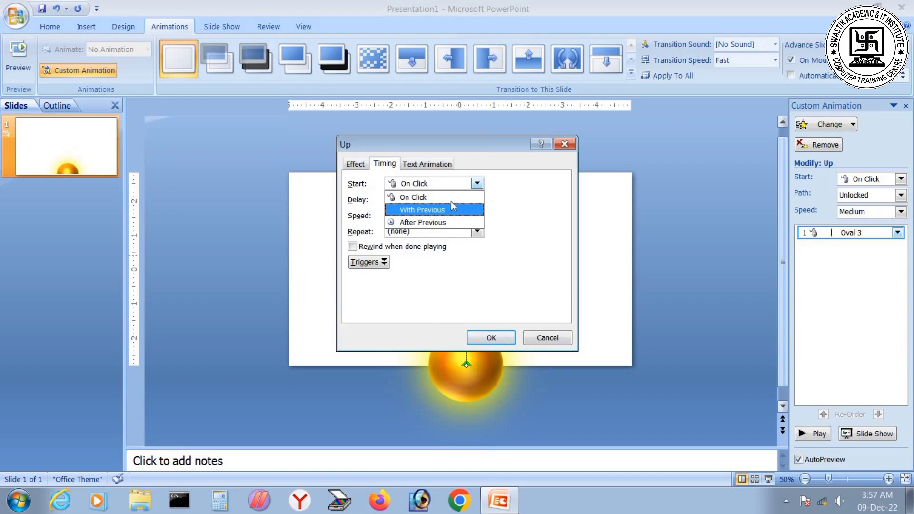
click(451, 209)
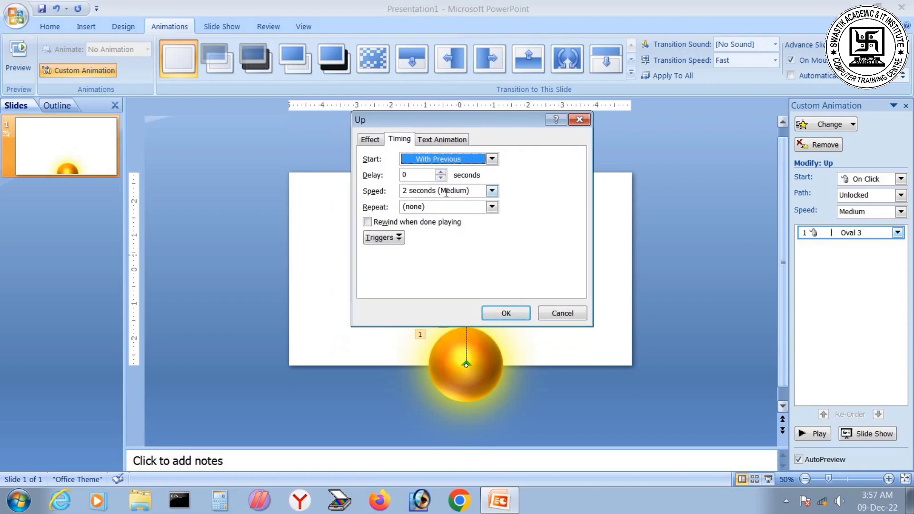
click(482, 190)
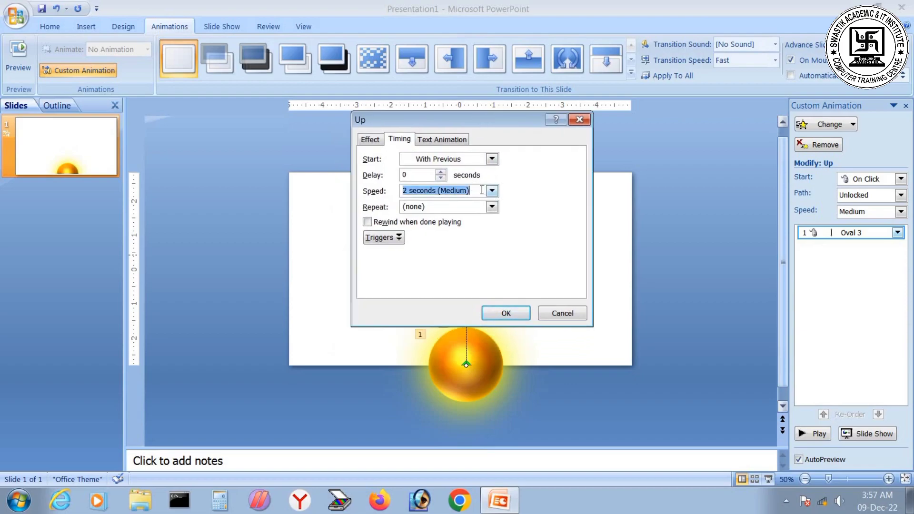
text(20)
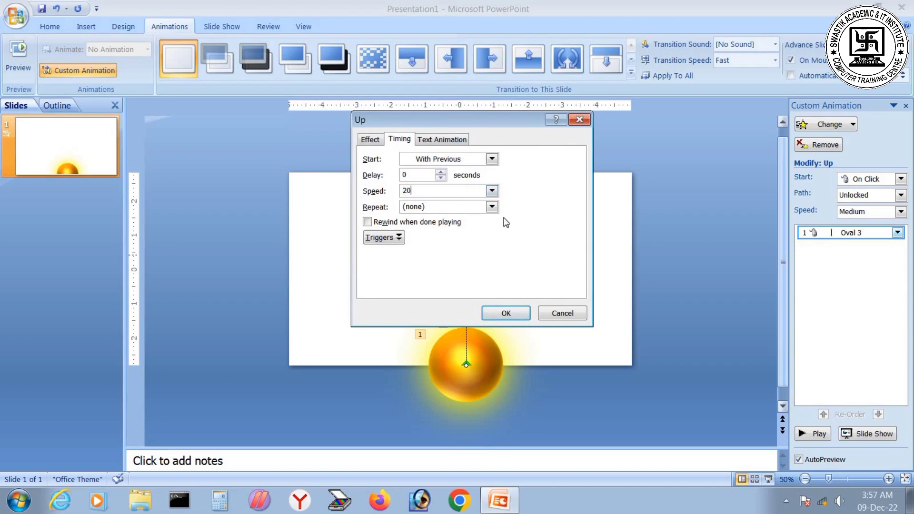
click(492, 207)
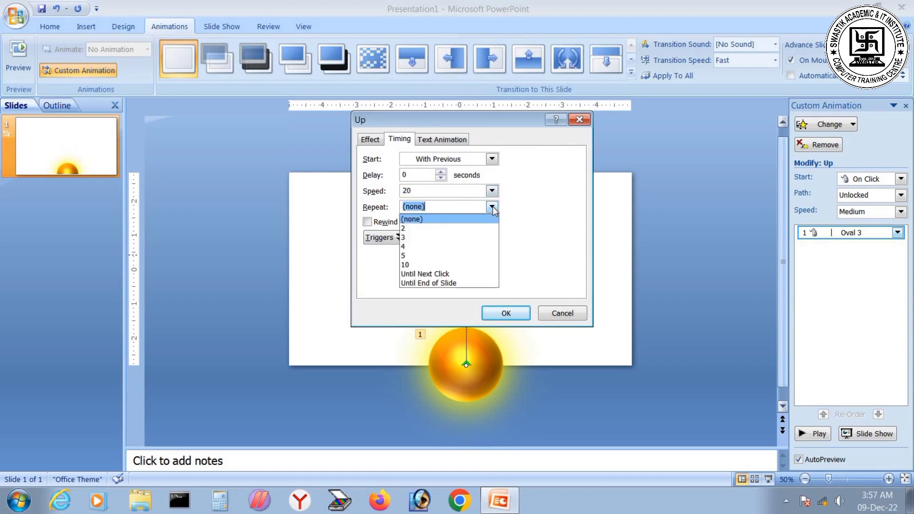
click(447, 281)
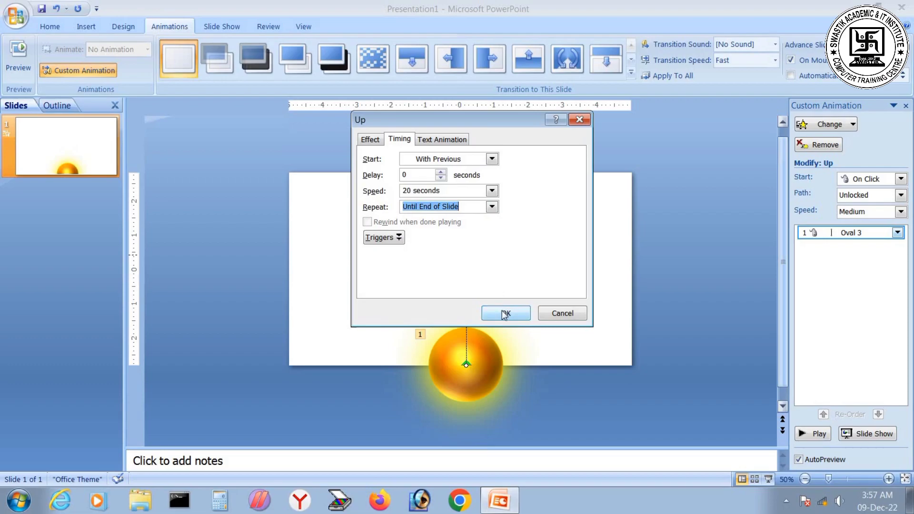
click(503, 313)
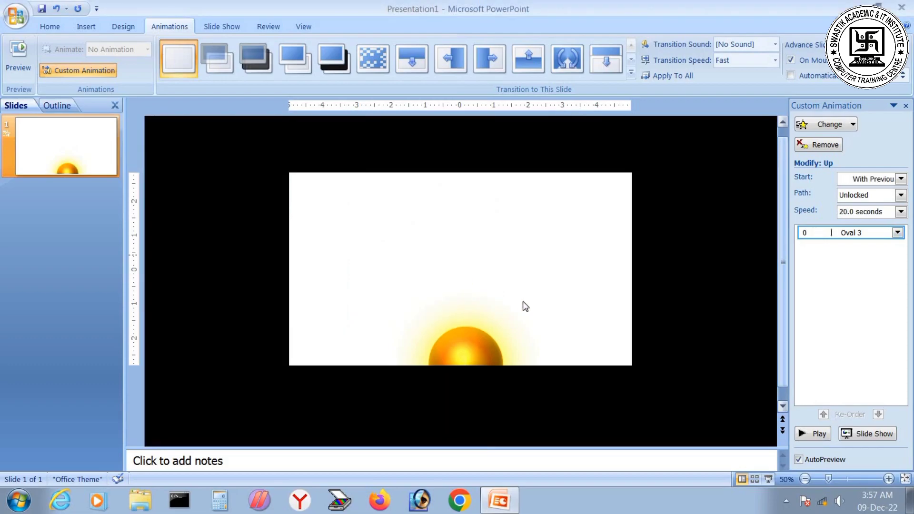
Extend the sphere's motion path straight up so it ends just below the slide's top edge
click(496, 297)
click(467, 285)
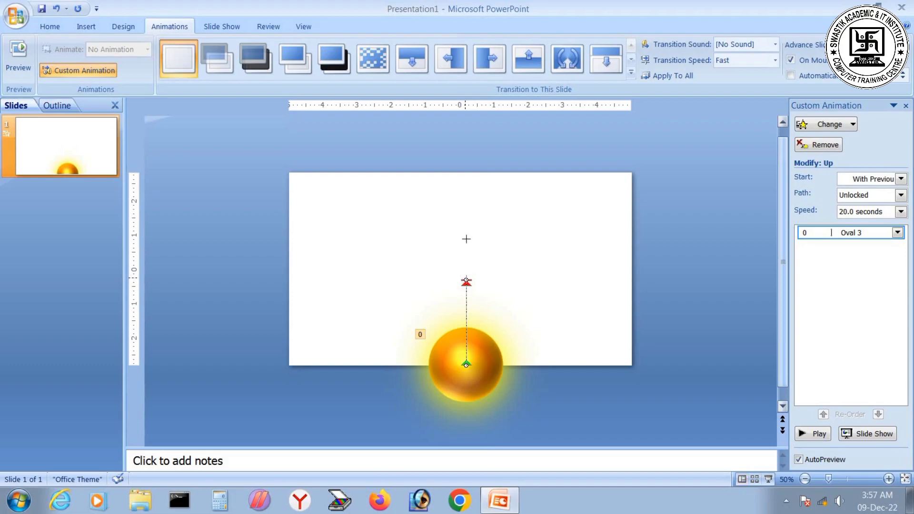
drag(462, 185, 463, 186)
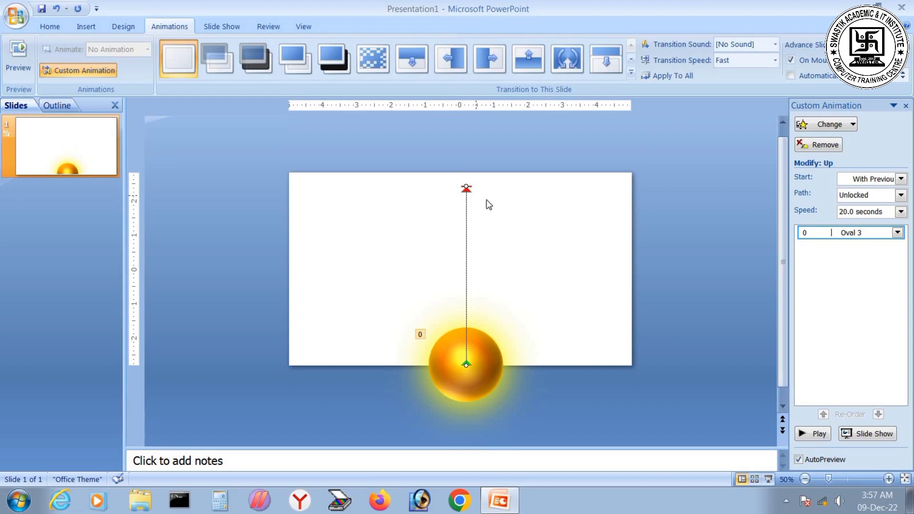
Fill the slide background with the preset gradient that runs from yellow through orange and red to dark at the bottom
click(124, 27)
click(795, 50)
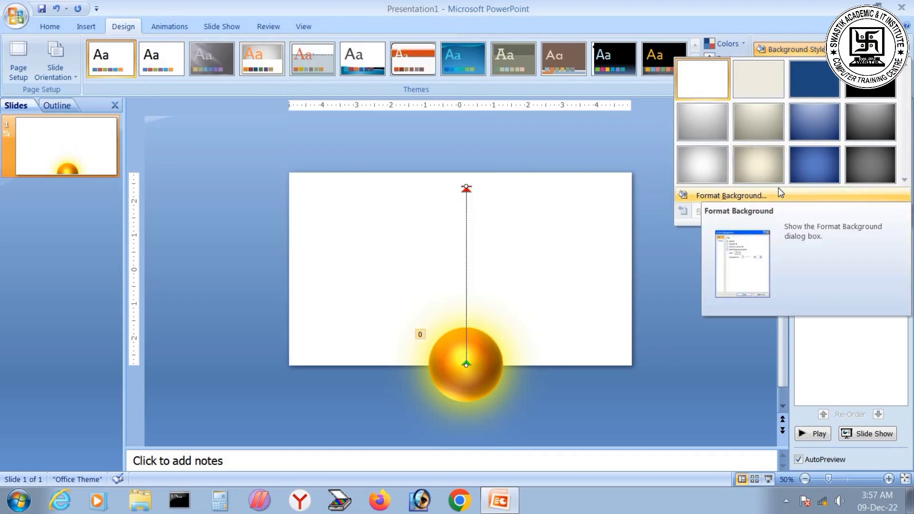
click(779, 190)
drag(351, 113, 237, 119)
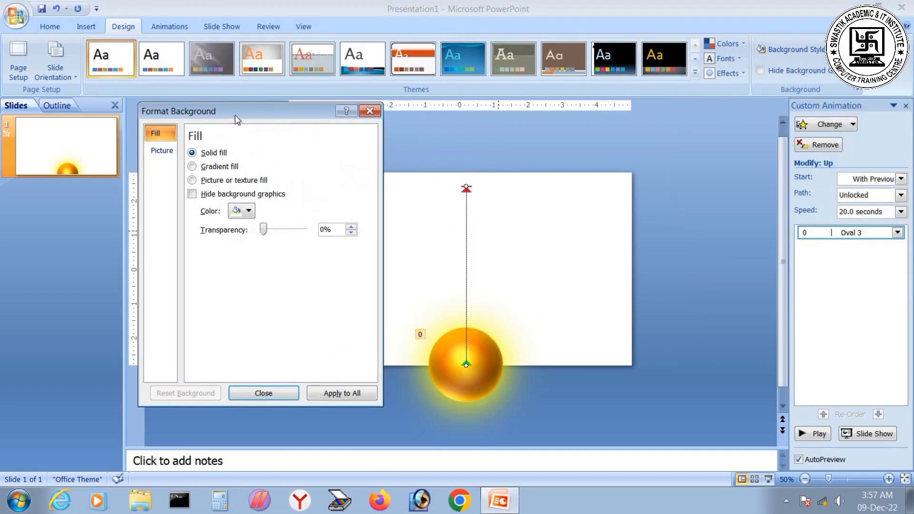
click(222, 167)
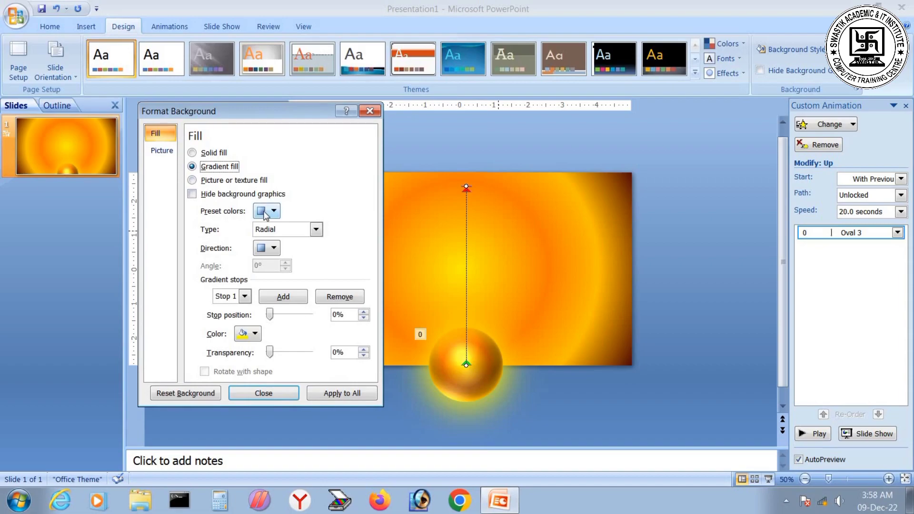
click(265, 212)
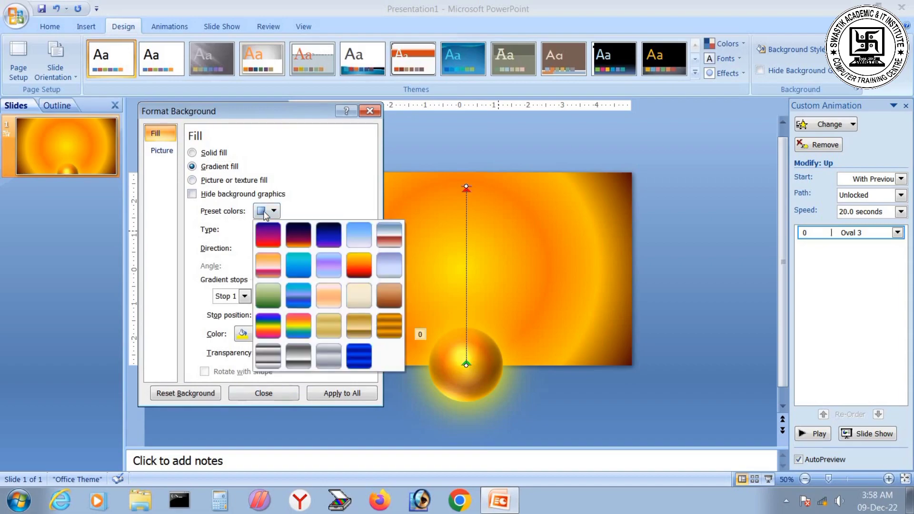
click(361, 265)
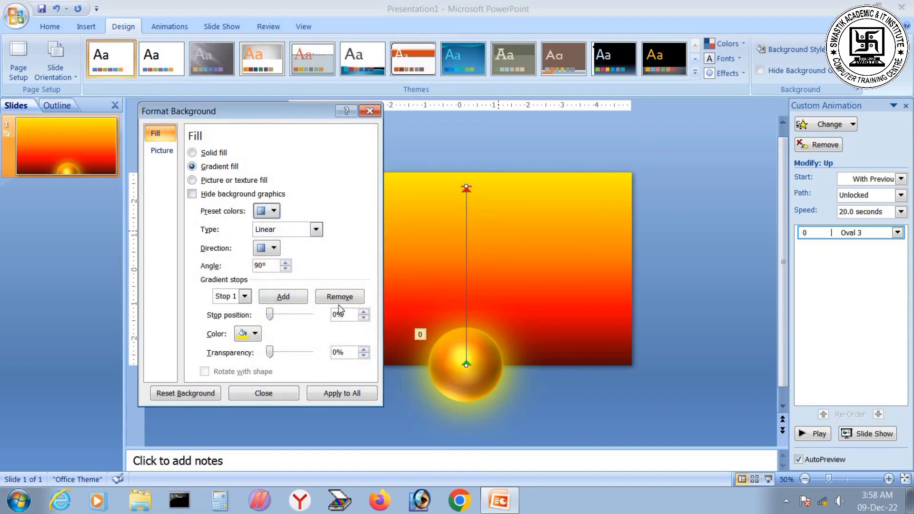
click(263, 394)
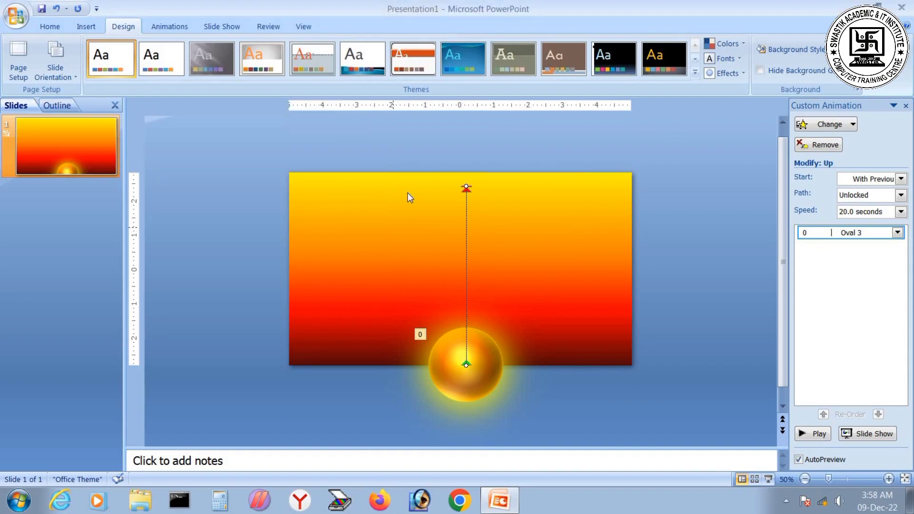
Draw a rectangle about 10" wide and 7.65" high from the slide's top-left corner, covering the slide and extending below it
click(83, 27)
click(135, 57)
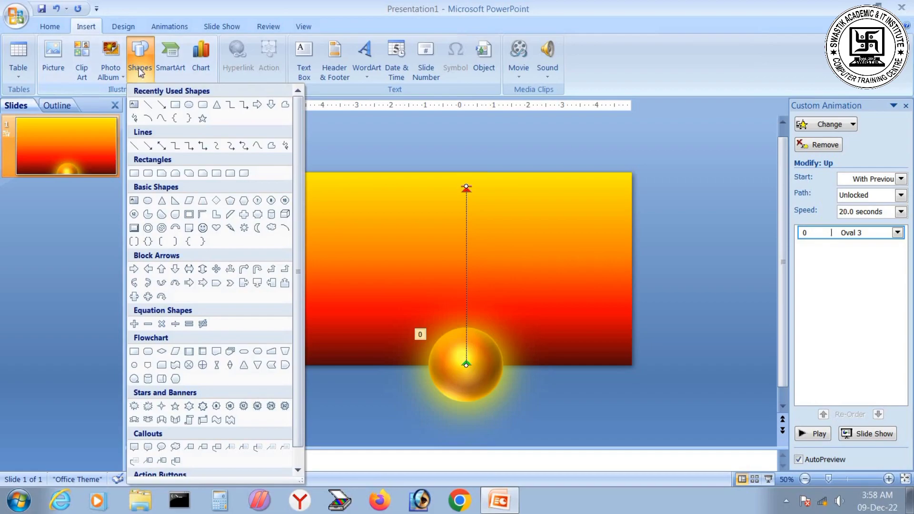
click(175, 105)
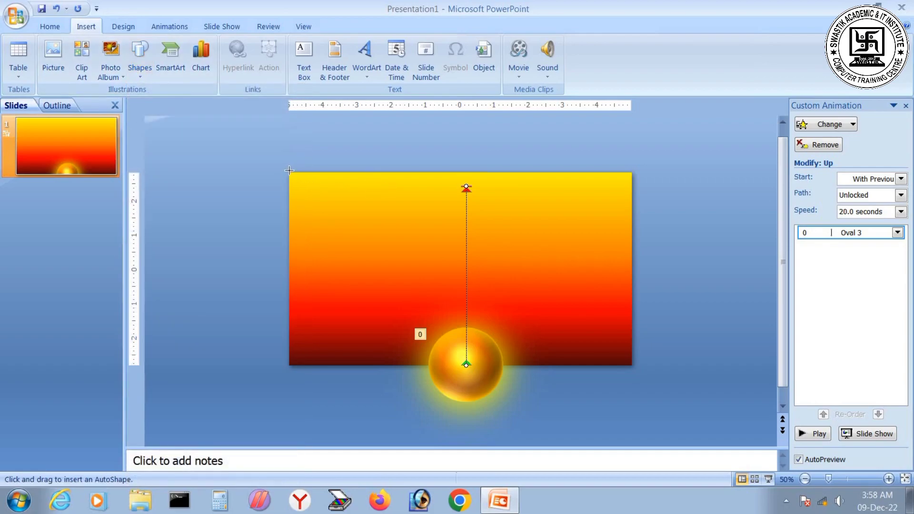
mouse_move(289, 172)
mouse_down()
mouse_move(524, 267)
mouse_move(574, 305)
mouse_move(627, 390)
mouse_move(633, 435)
mouse_up()
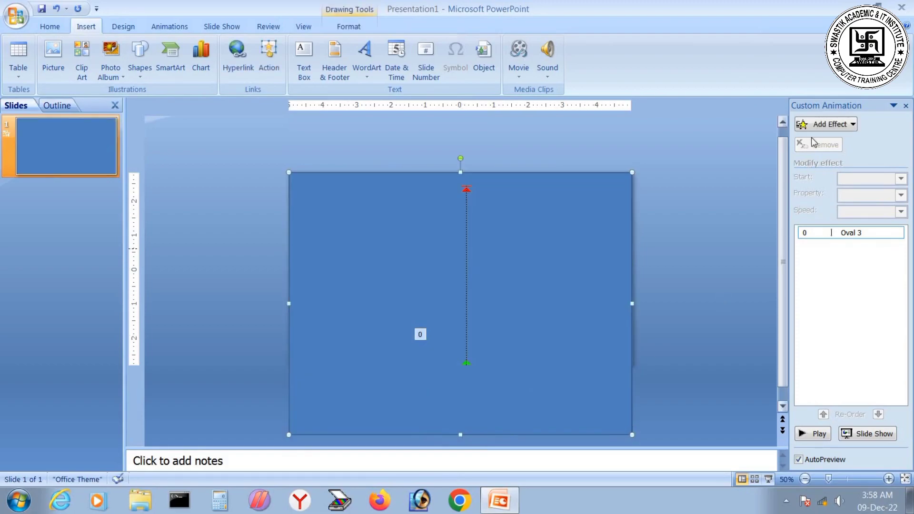
Give the rectangle the preset gradient fill that runs from black through navy and purple to orange at the bottom
click(358, 29)
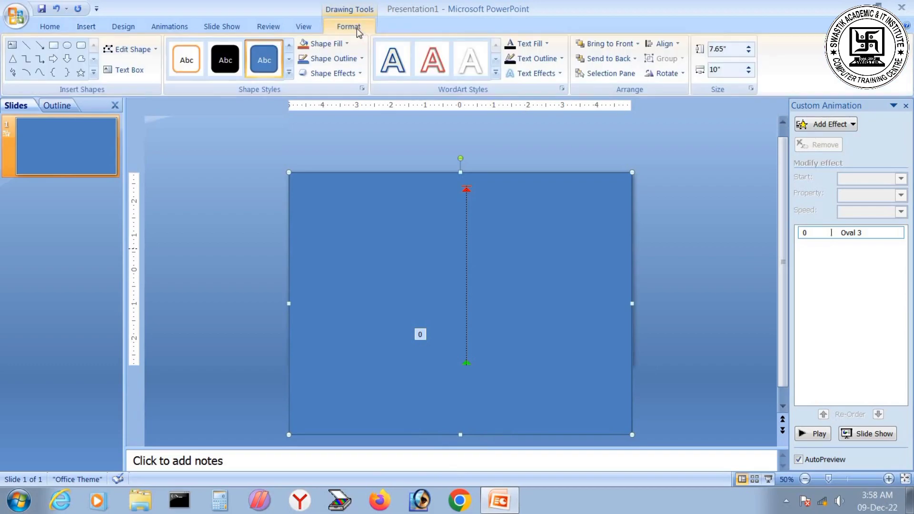
click(335, 44)
click(364, 226)
mouse_move(371, 208)
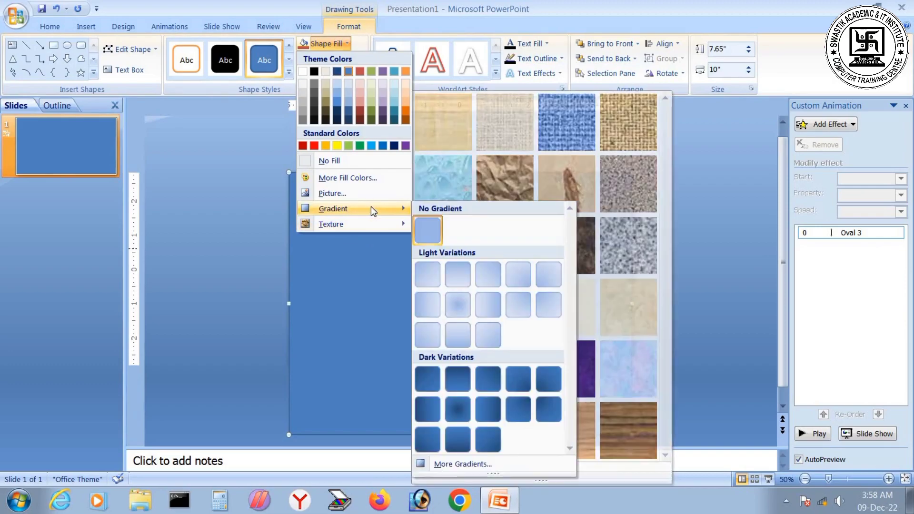
click(479, 462)
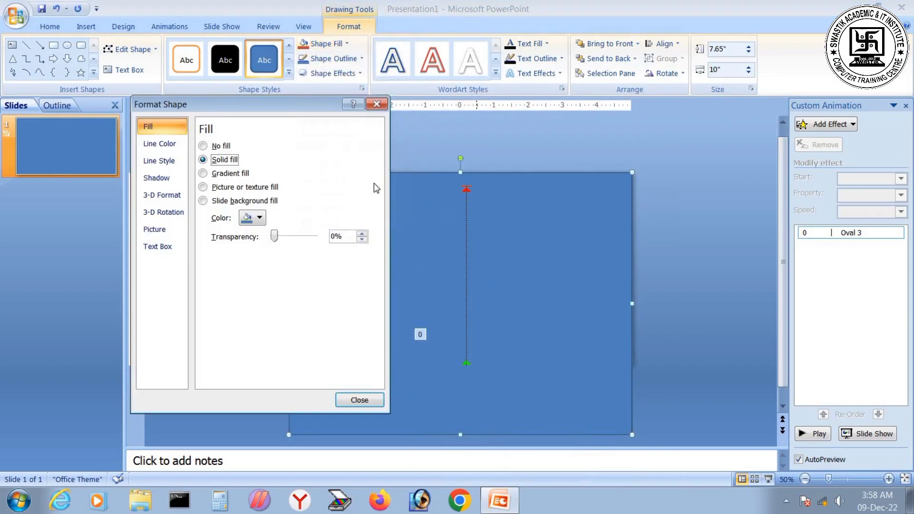
drag(277, 104, 143, 94)
click(237, 164)
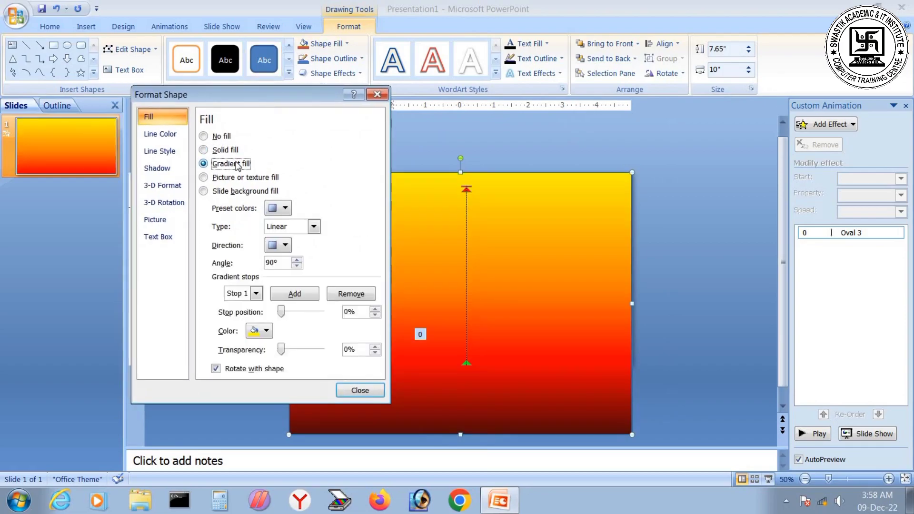
click(282, 206)
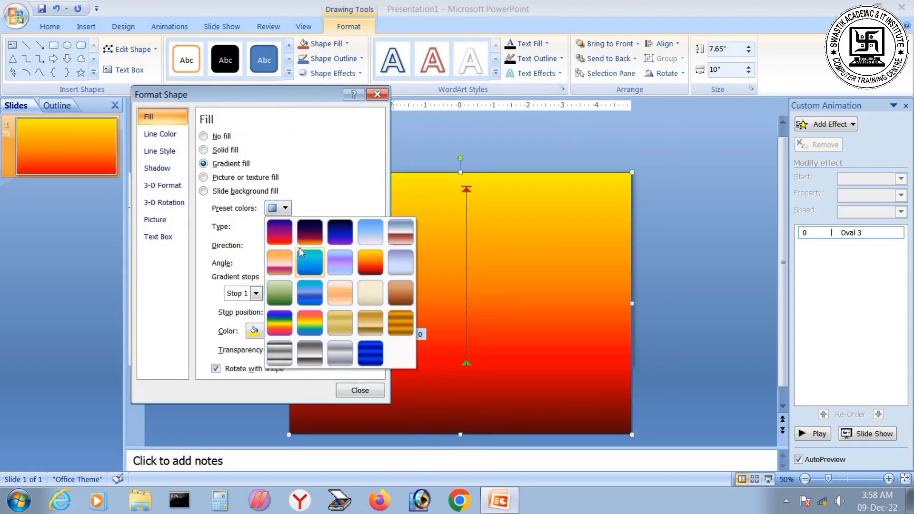
click(307, 238)
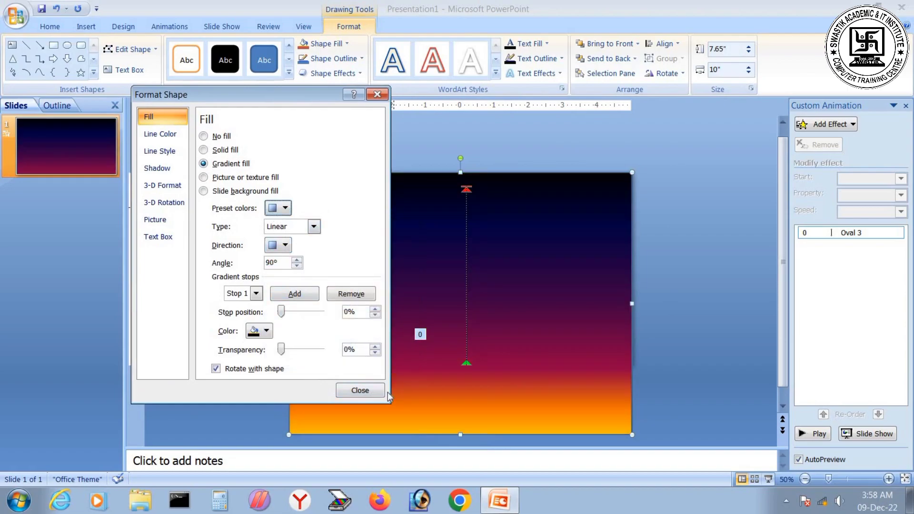
click(362, 391)
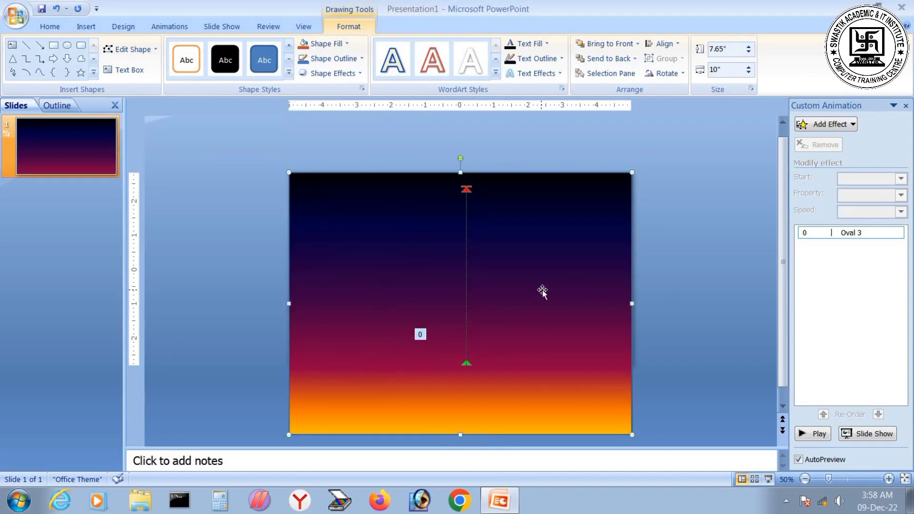
Add an Up motion path to the rectangle and extend the path straight up to end above the slide's top edge
click(843, 125)
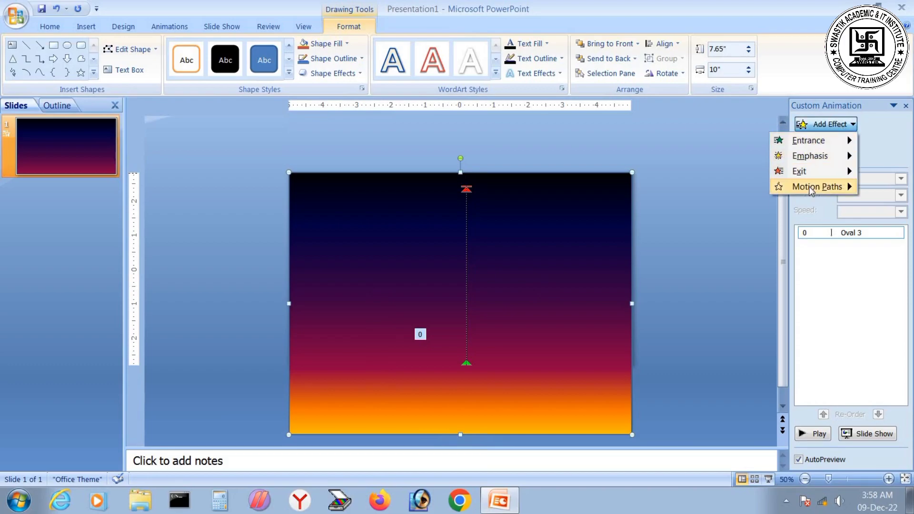
mouse_move(810, 186)
click(692, 267)
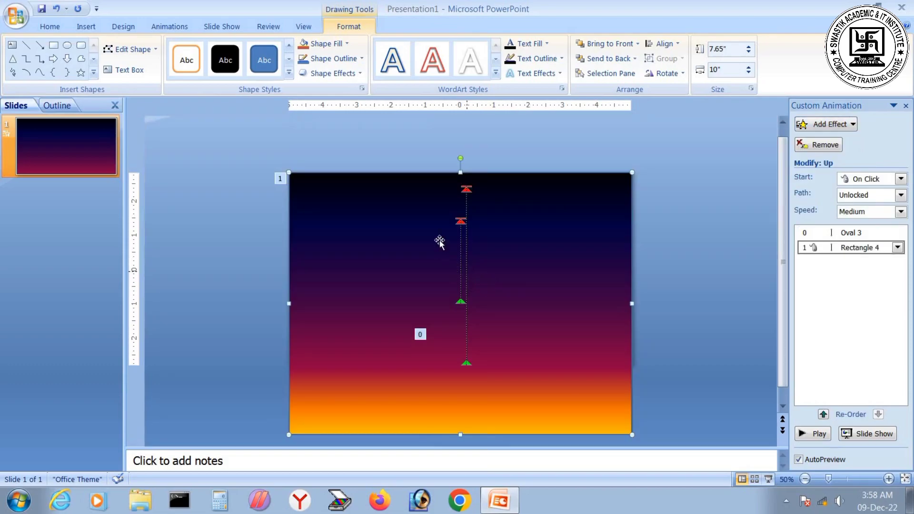
click(461, 220)
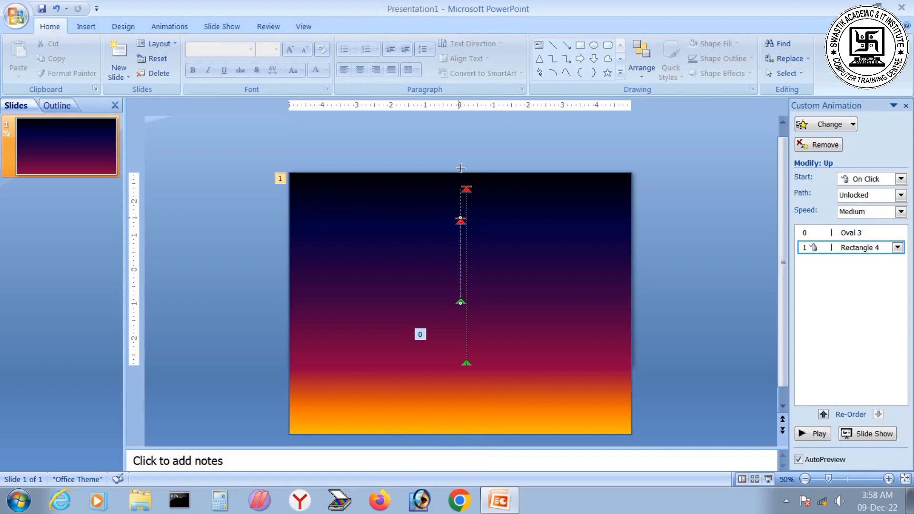
drag(460, 134, 460, 135)
Set the rectangle's Up animation to start With Previous, last 20 seconds and repeat Until End of Slide
click(899, 248)
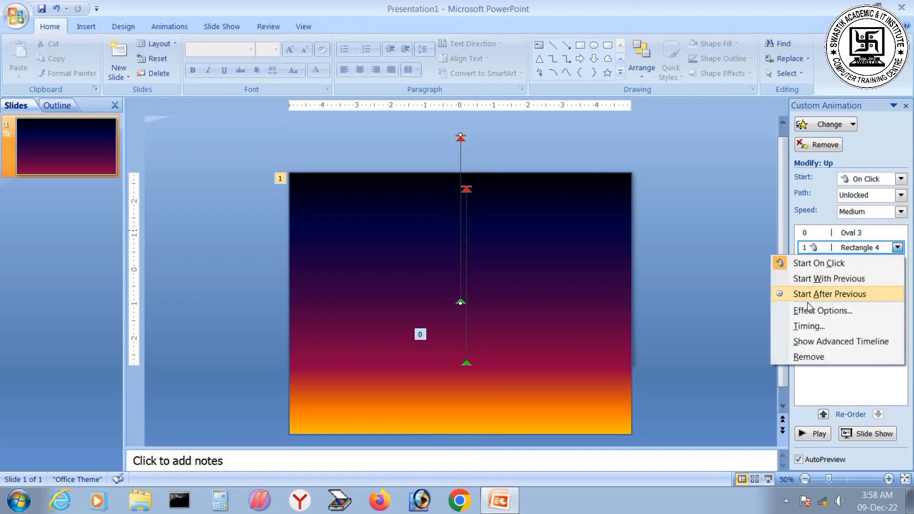
click(807, 324)
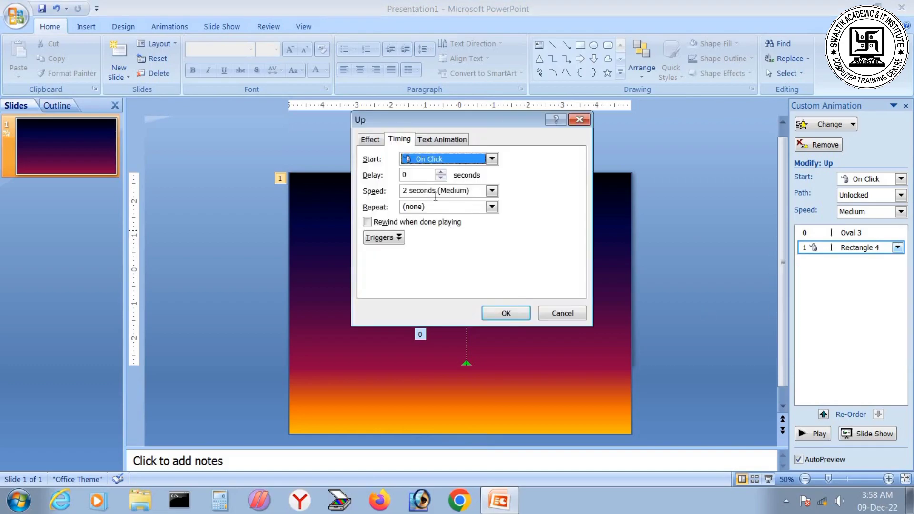
click(437, 159)
click(433, 184)
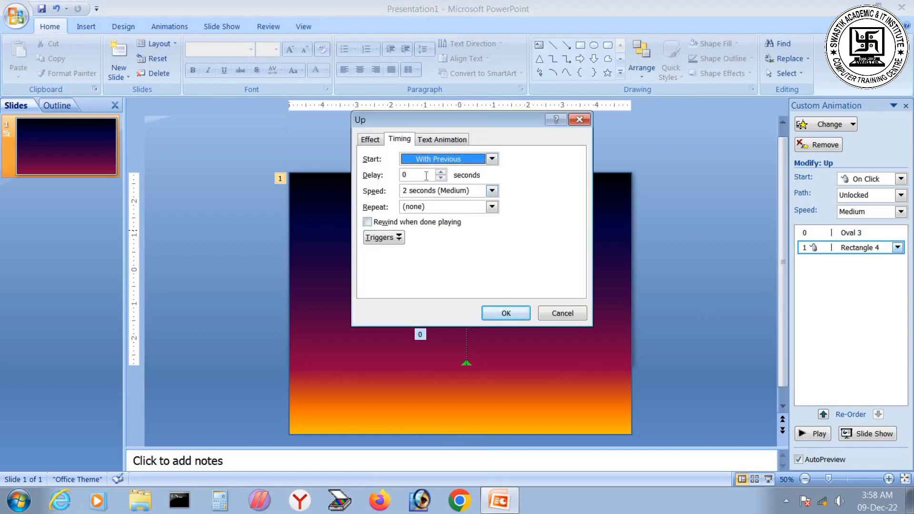
click(475, 193)
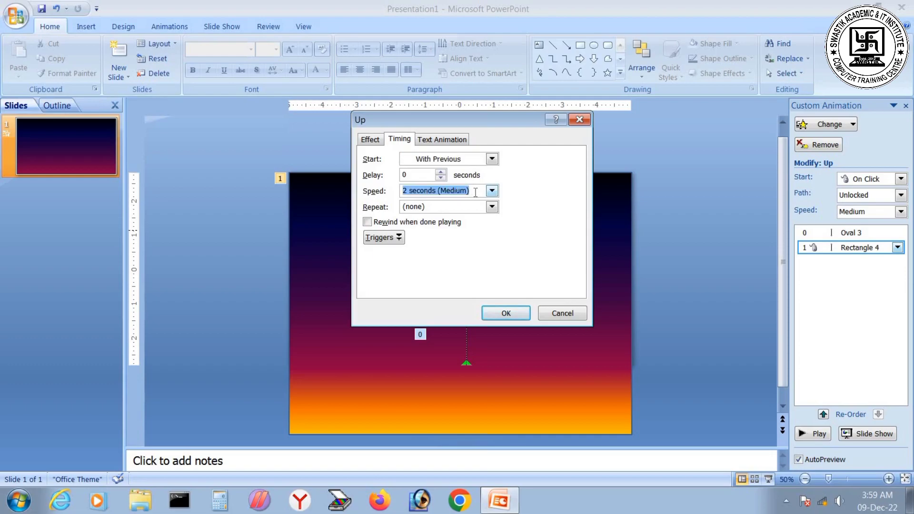
text(20)
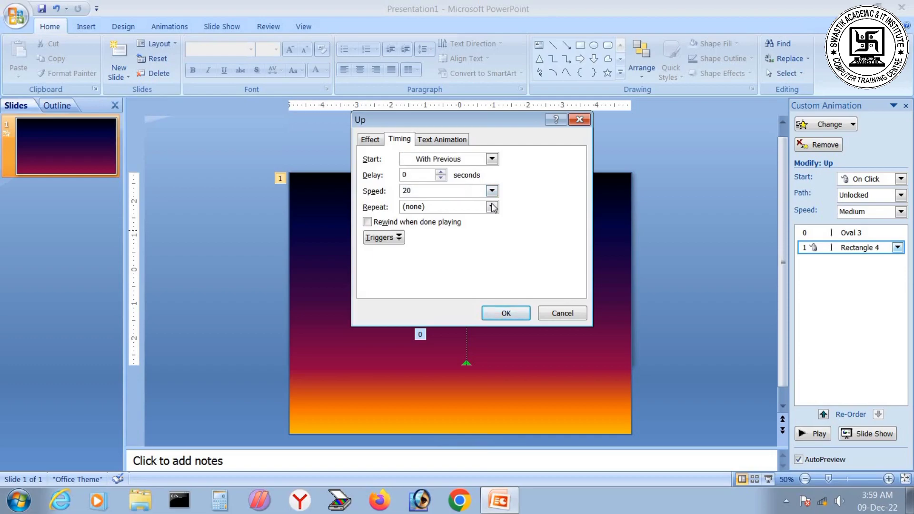
click(493, 206)
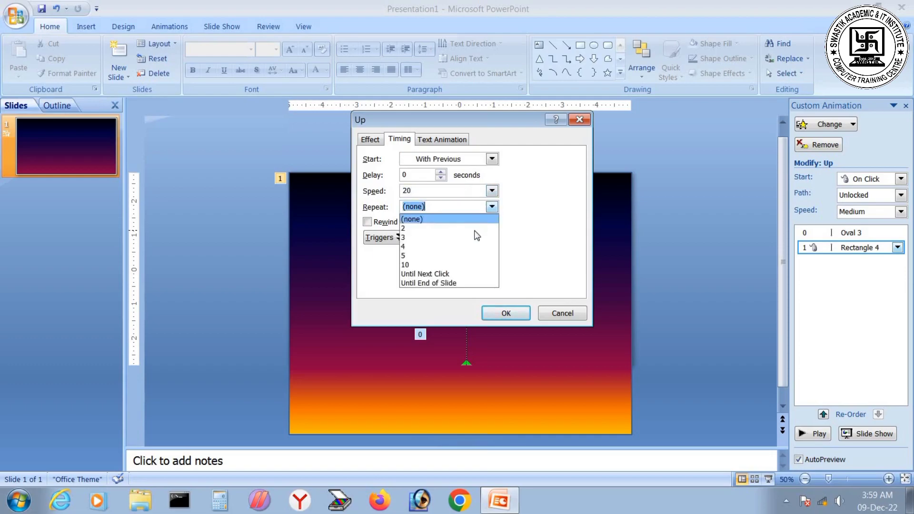
click(451, 284)
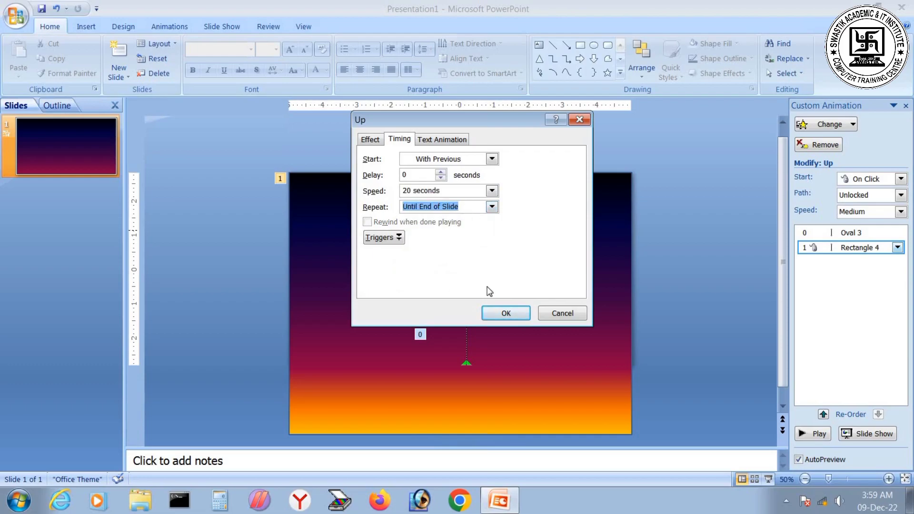
click(496, 313)
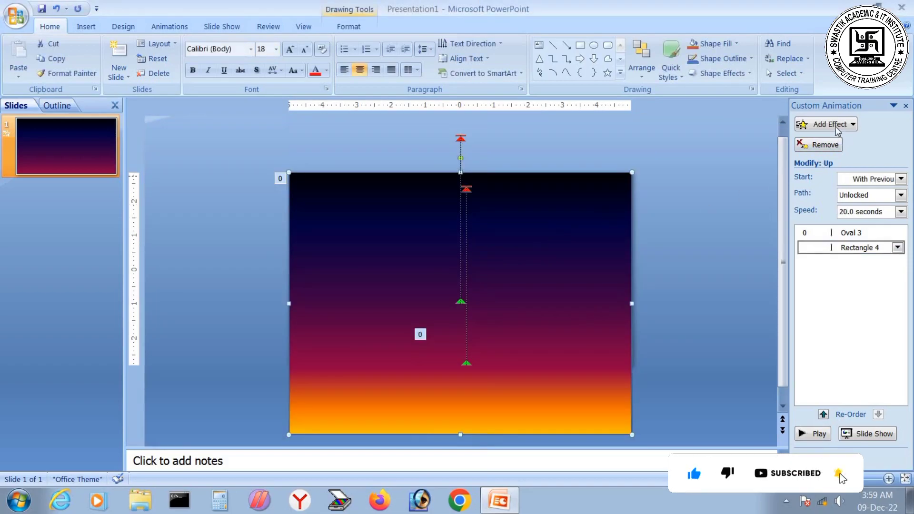
Add a Fade exit effect to the rectangle
click(829, 125)
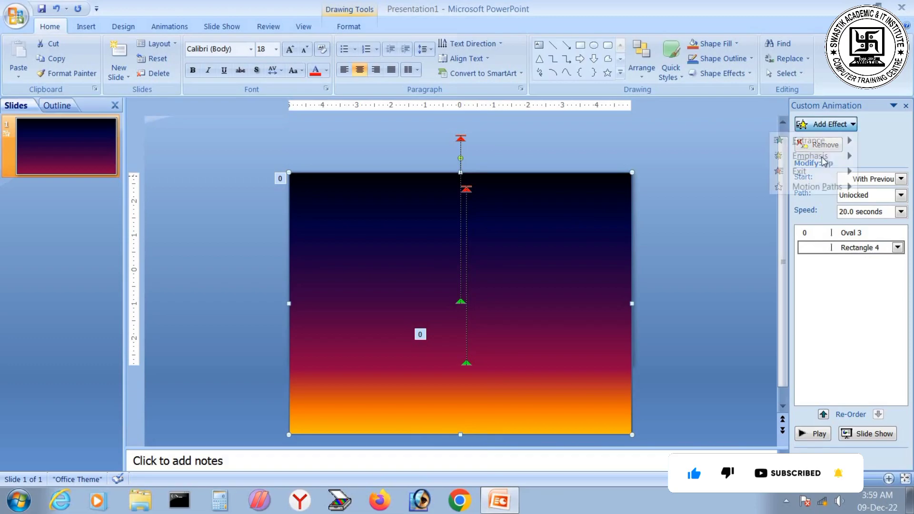
mouse_move(801, 170)
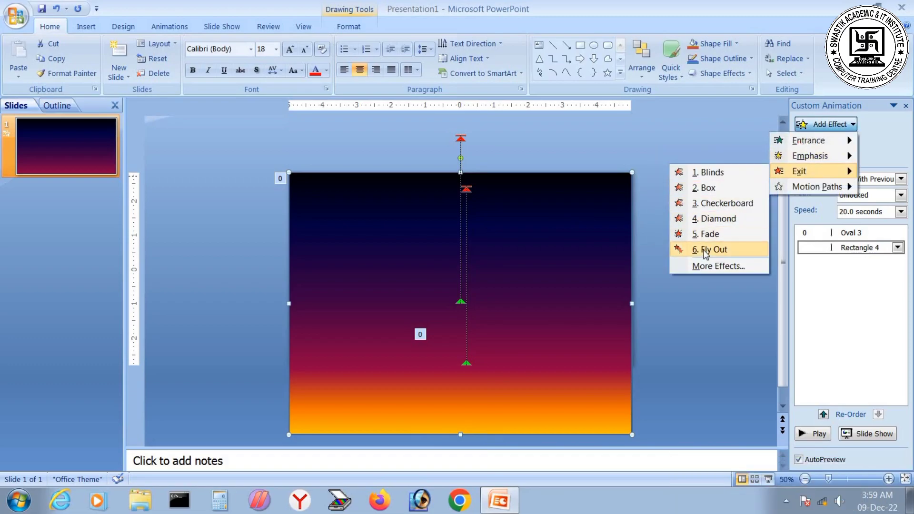
click(708, 234)
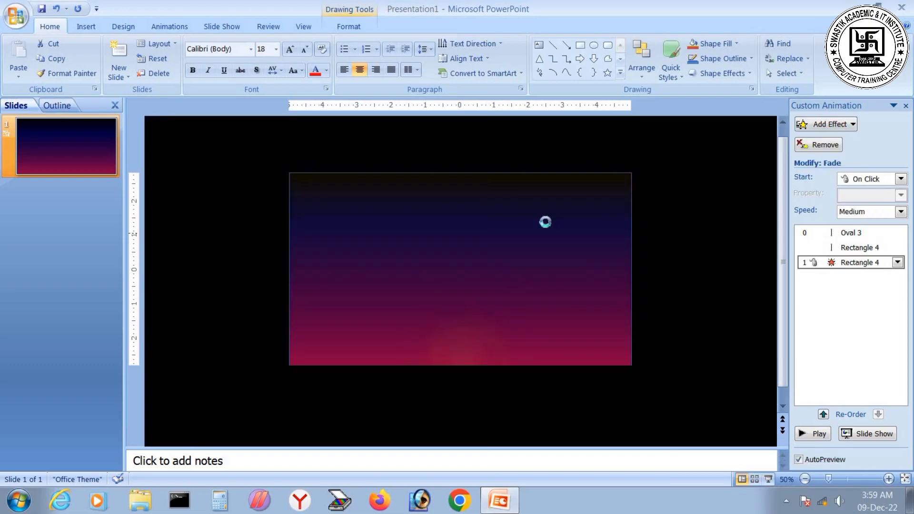
Set the rectangle's Fade exit to start With Previous, last 20 seconds and repeat Until End of Slide
click(898, 263)
click(806, 342)
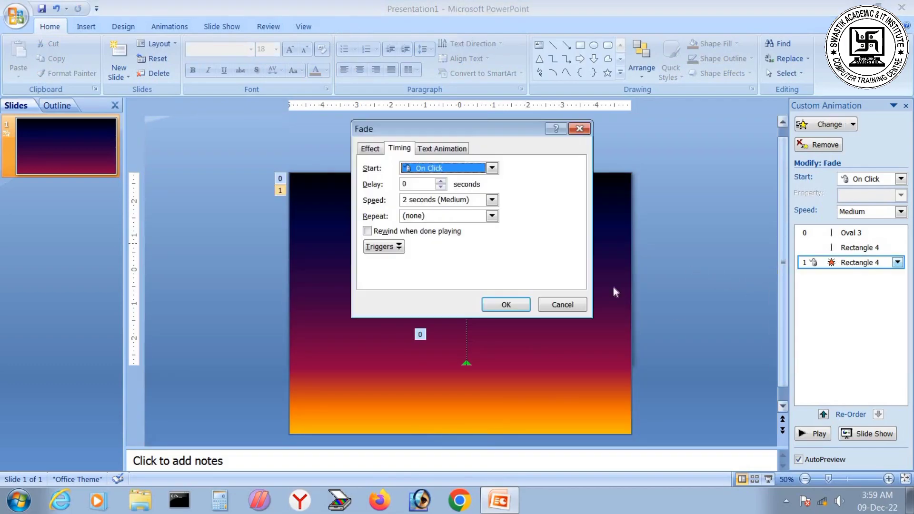
drag(395, 138, 206, 150)
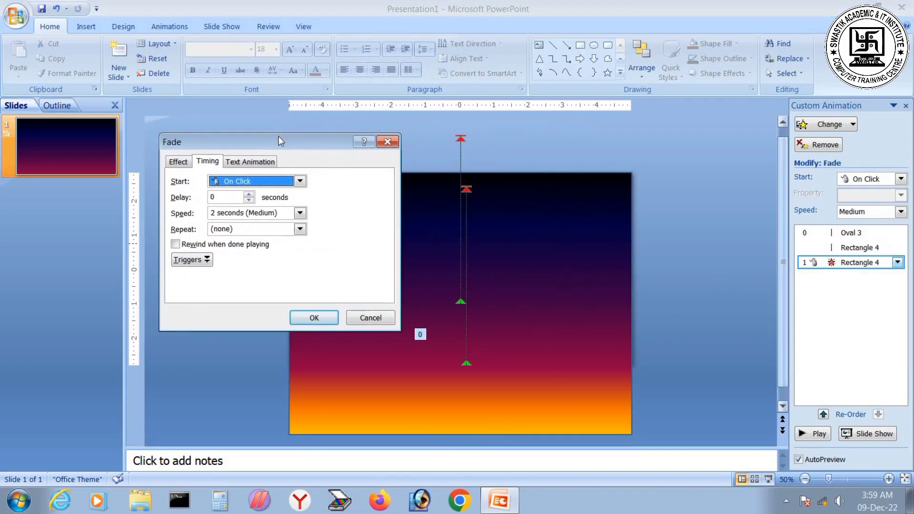
click(269, 181)
click(267, 209)
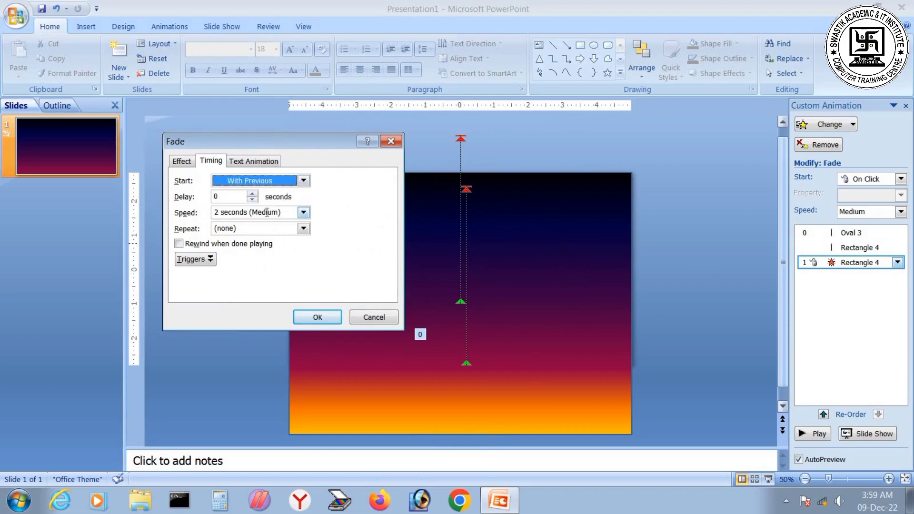
click(281, 212)
text(20)
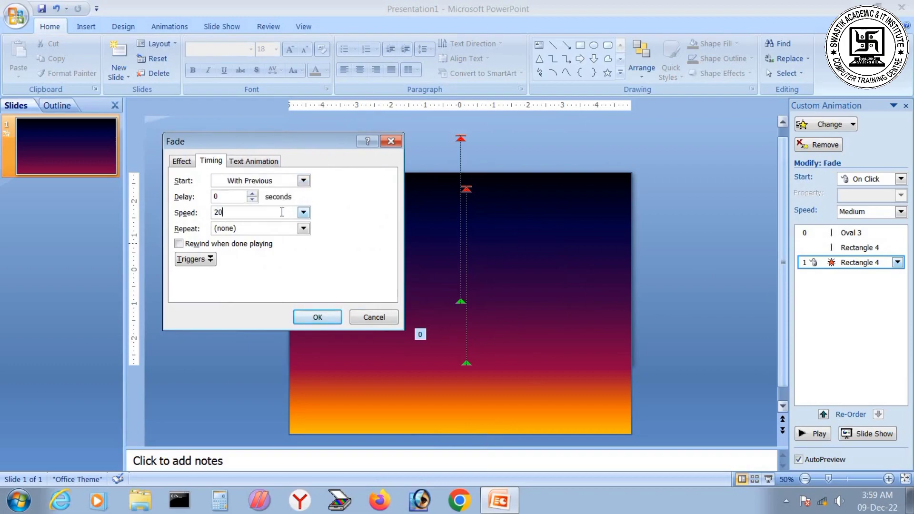
click(304, 229)
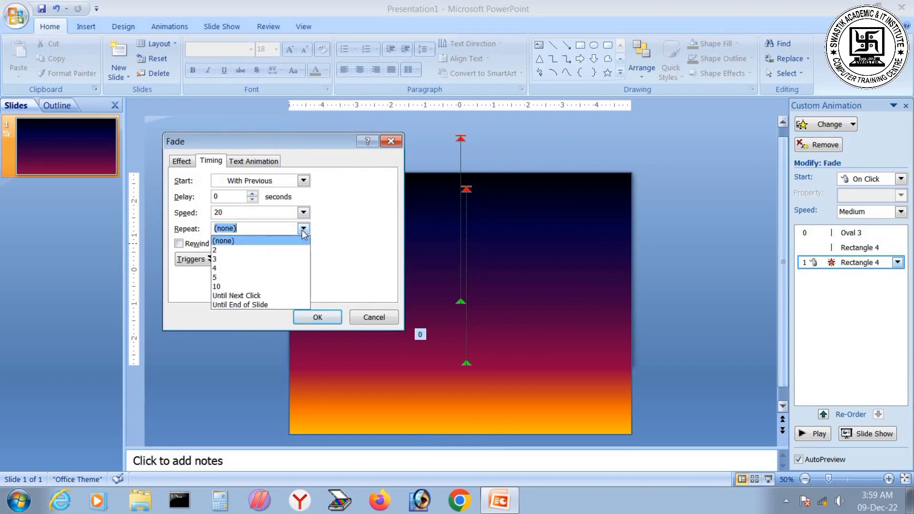
click(272, 304)
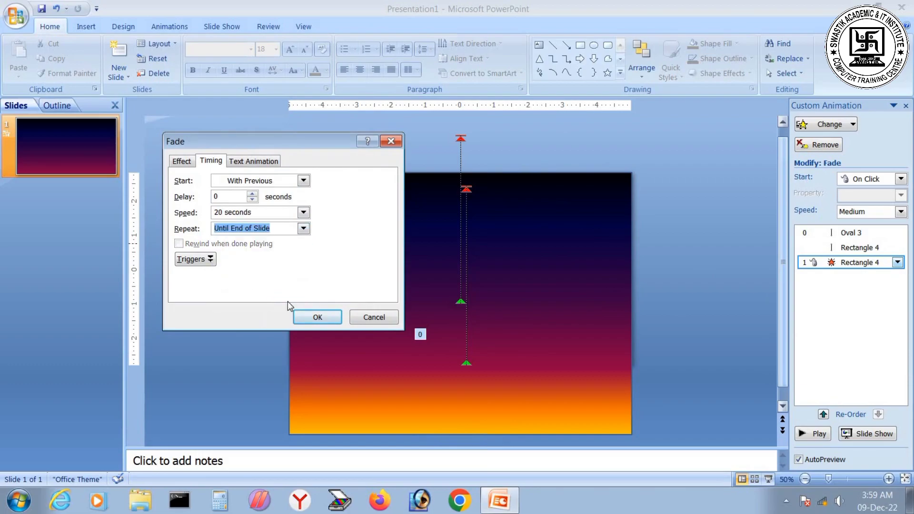
click(316, 318)
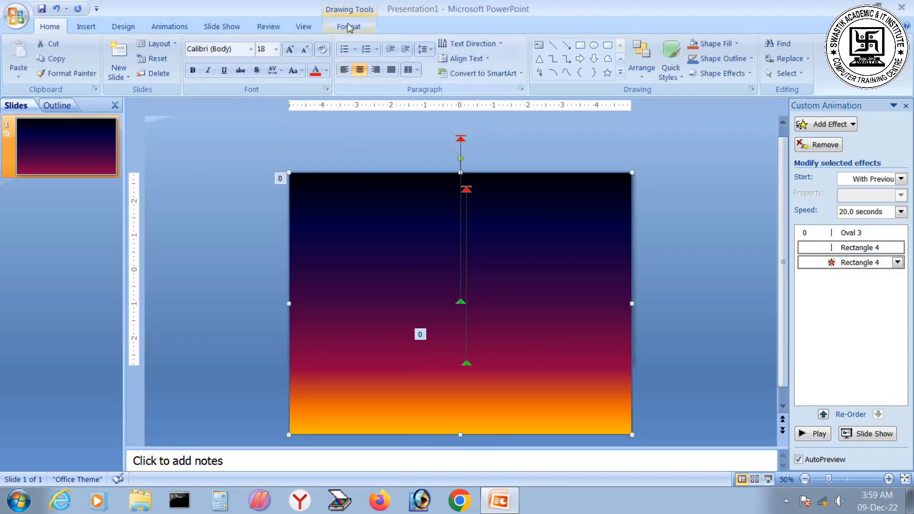
Remove the gradient rectangle's outline and send it behind all other objects
click(349, 26)
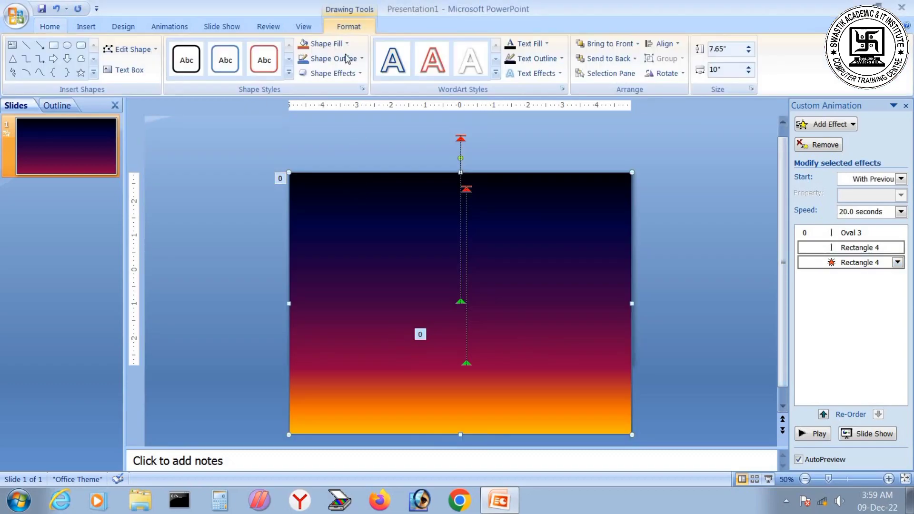
click(347, 58)
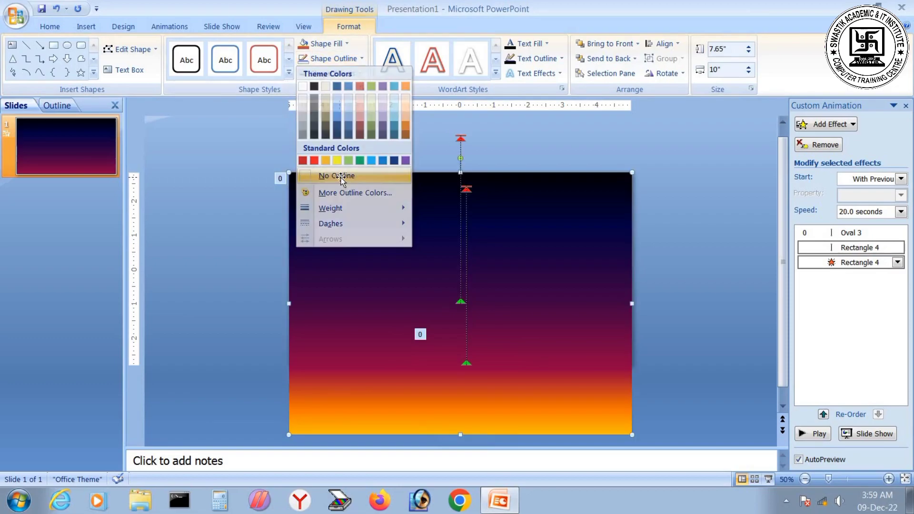
click(341, 177)
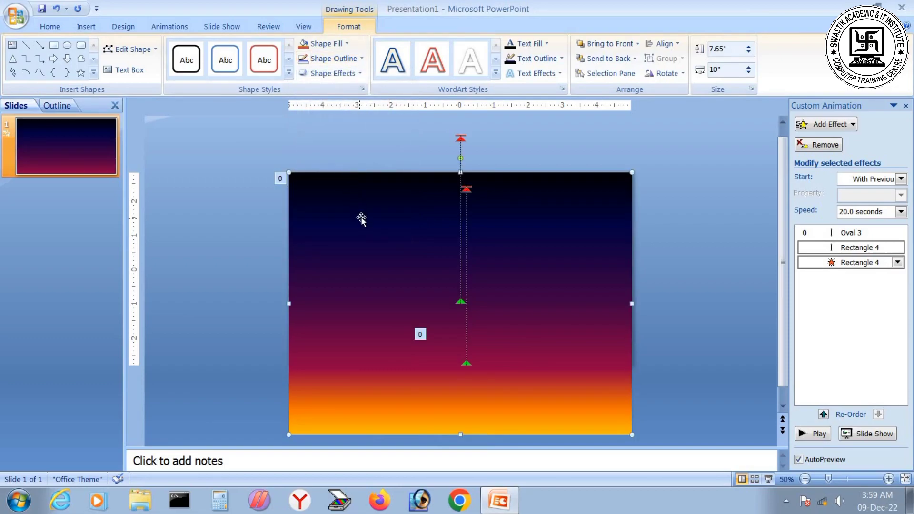
click(610, 59)
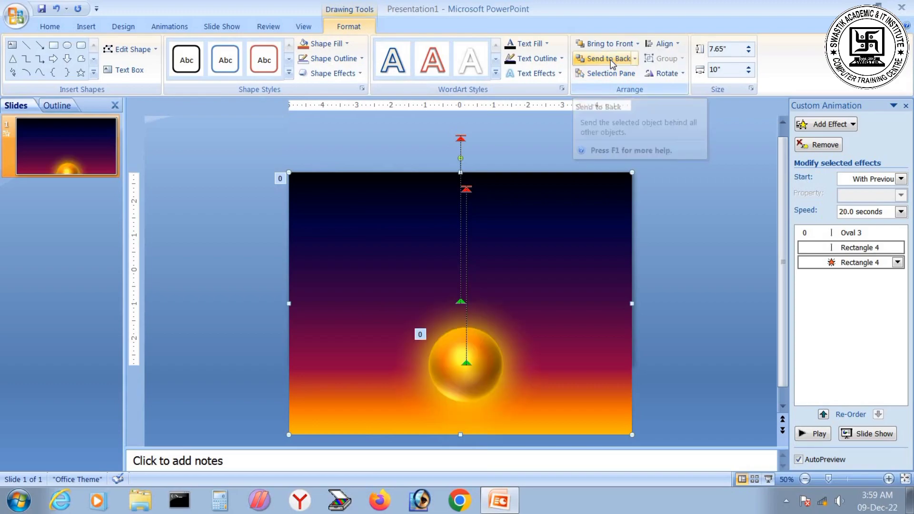
Draw a closed freeform valley-shaped hill silhouette, about 11.83" wide and 4.72" high, across the lower slide, covering most of the sun
click(86, 27)
click(140, 56)
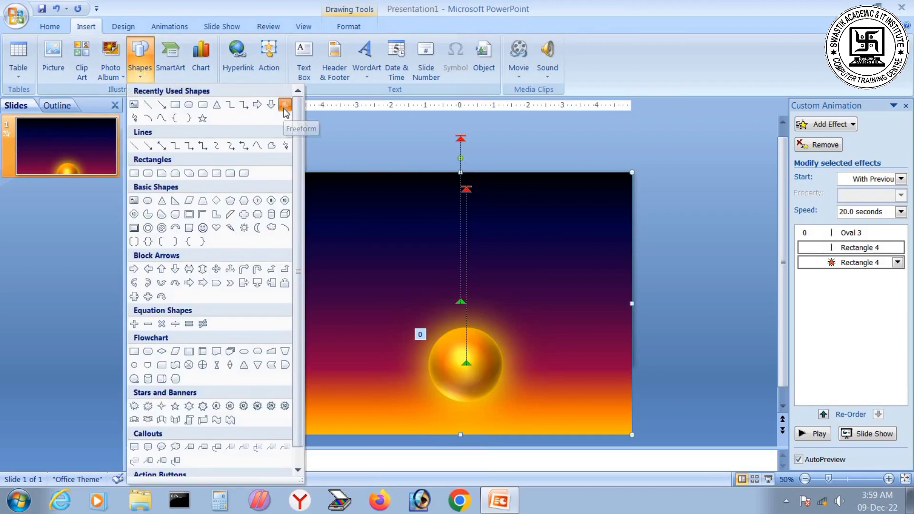
click(285, 106)
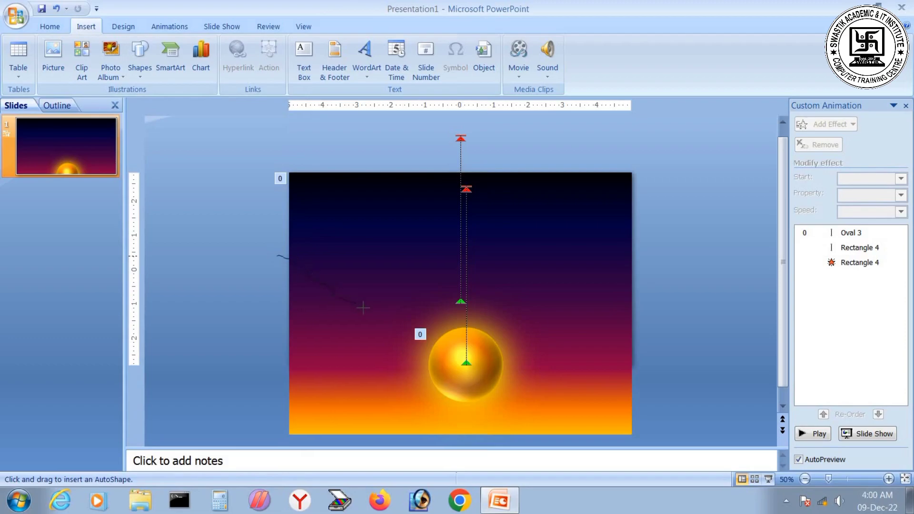
drag(441, 327, 467, 335)
drag(559, 295, 592, 280)
mouse_move(656, 340)
mouse_down()
mouse_move(657, 381)
mouse_move(638, 410)
mouse_up()
mouse_move(574, 410)
mouse_down()
mouse_move(288, 404)
mouse_move(252, 325)
mouse_up()
mouse_move(256, 287)
mouse_down()
mouse_move(266, 260)
mouse_move(288, 261)
mouse_up()
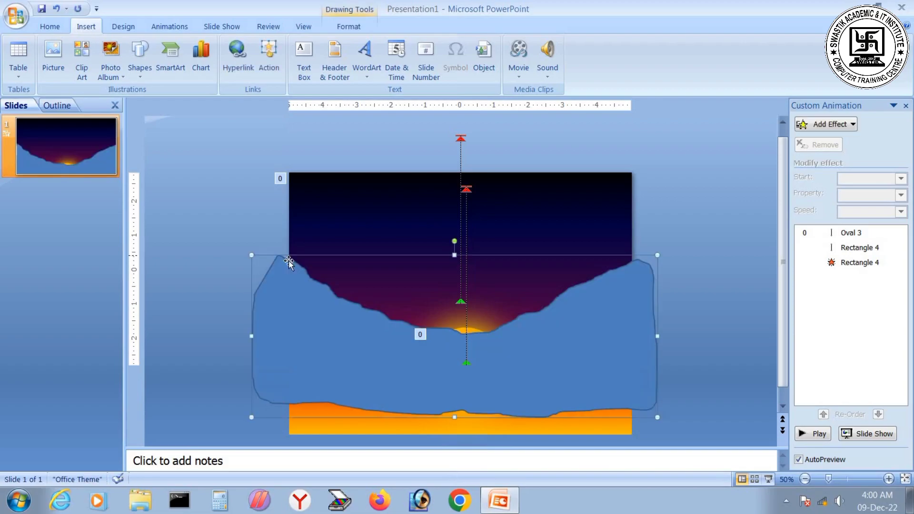
Remove the hill silhouette's outline and fill it with Black, Text 1
click(349, 26)
click(363, 58)
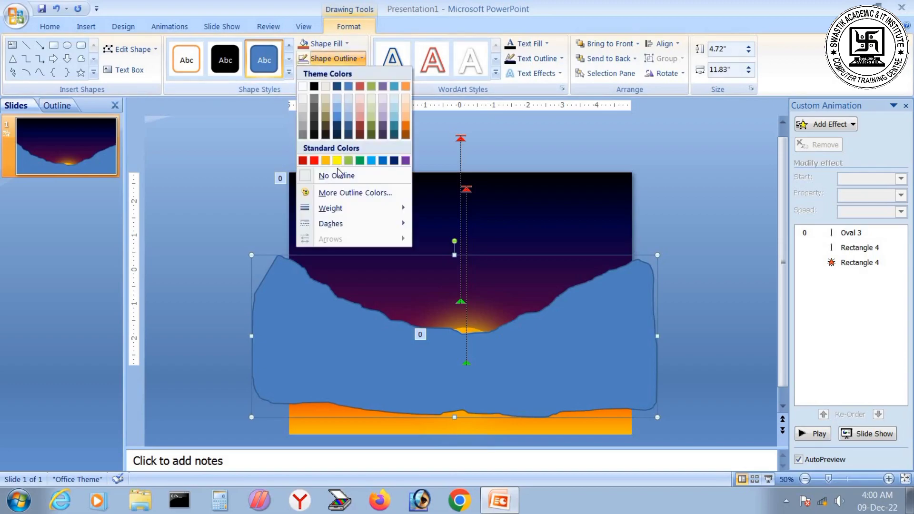
click(336, 176)
click(326, 43)
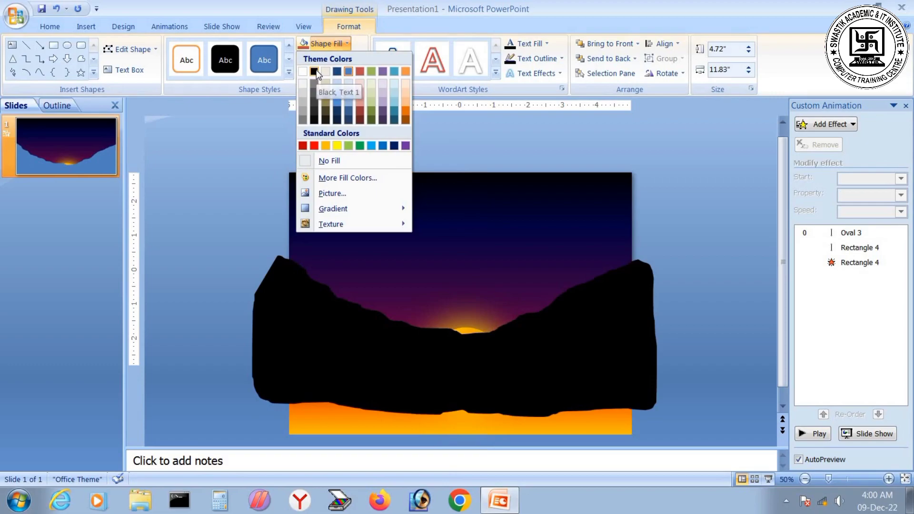
click(315, 71)
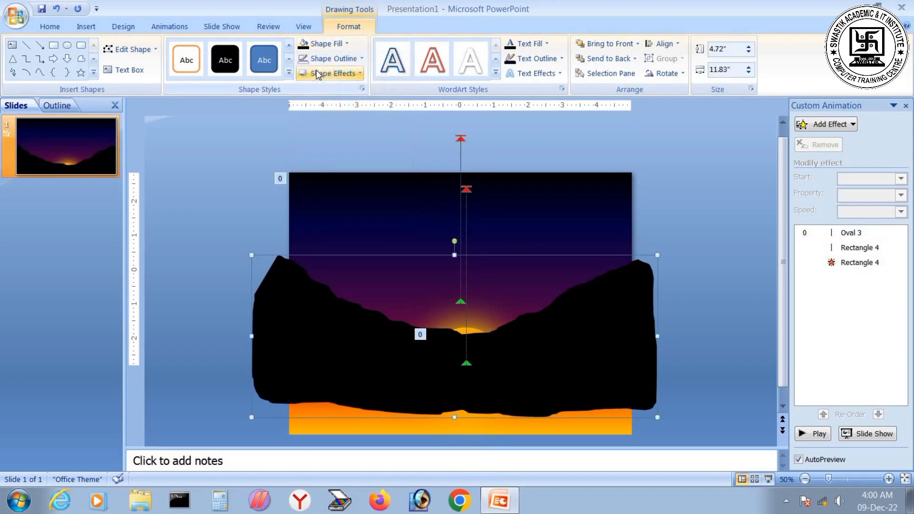
Insert WordArt in the dark red bevelled style with the text GOOD MORNING
click(93, 23)
click(361, 66)
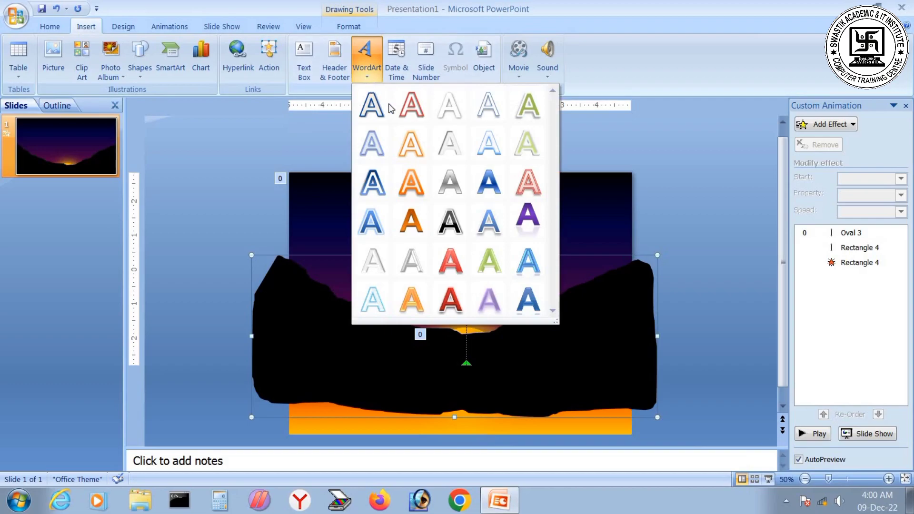
click(450, 299)
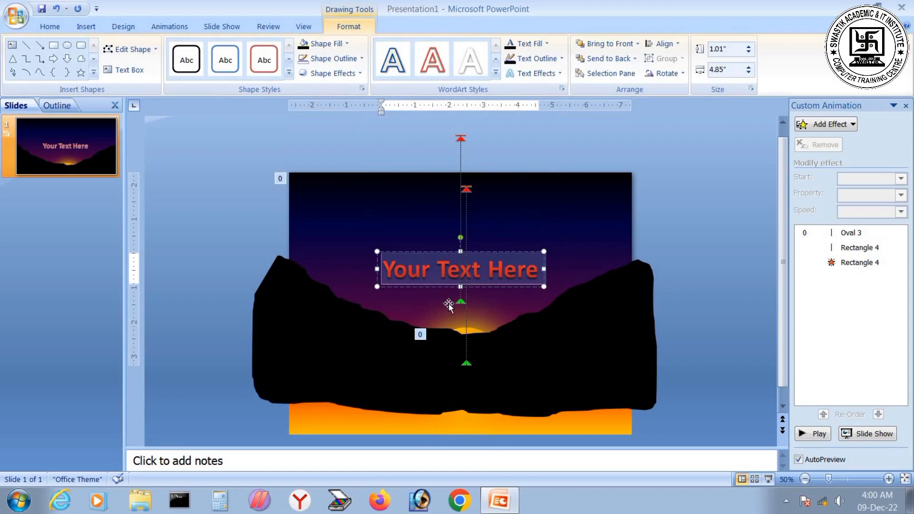
text(g)
key(BackSpace)
text(GO)
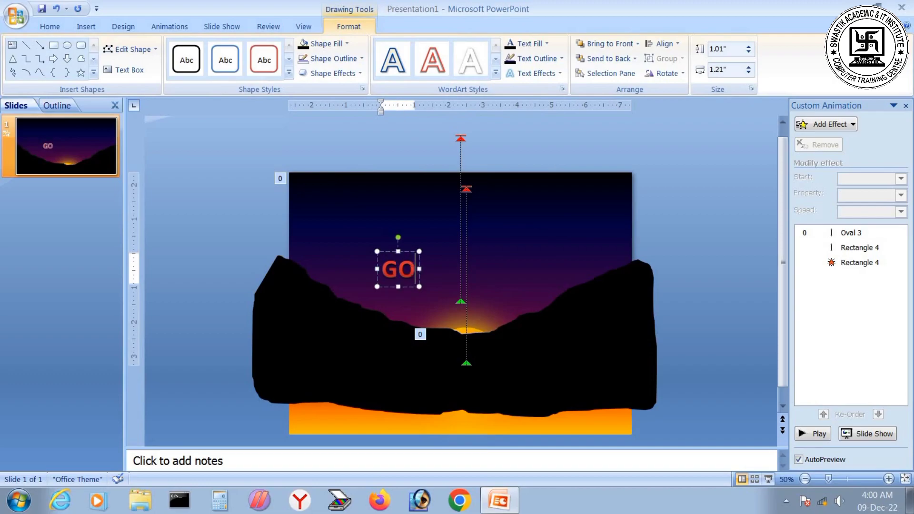
text(OD)
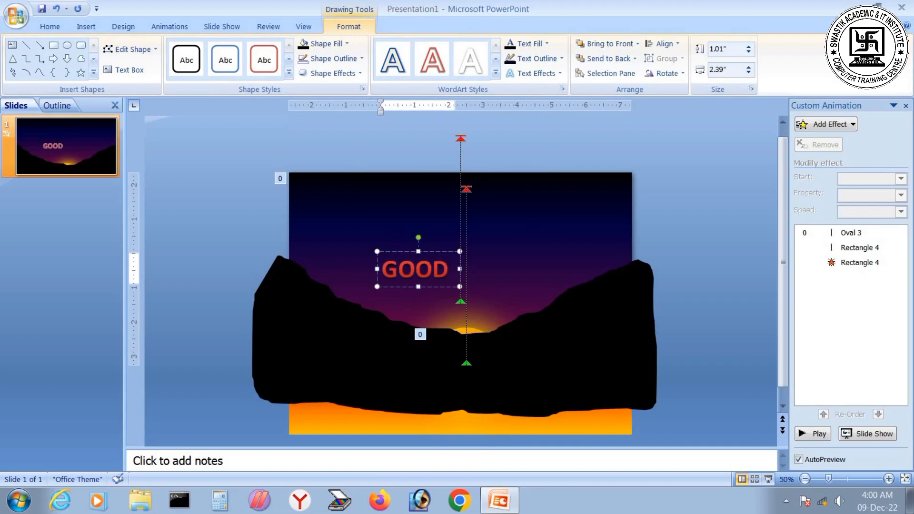
text( MORNI)
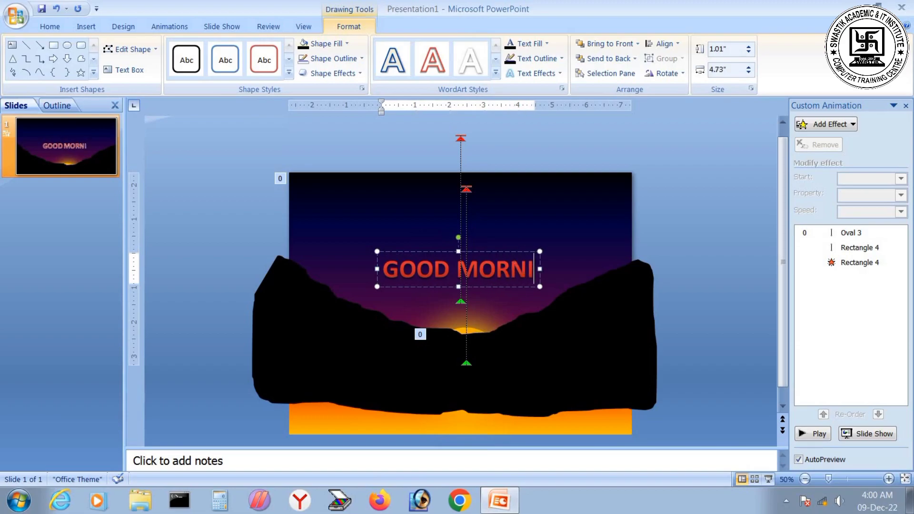
text(NG)
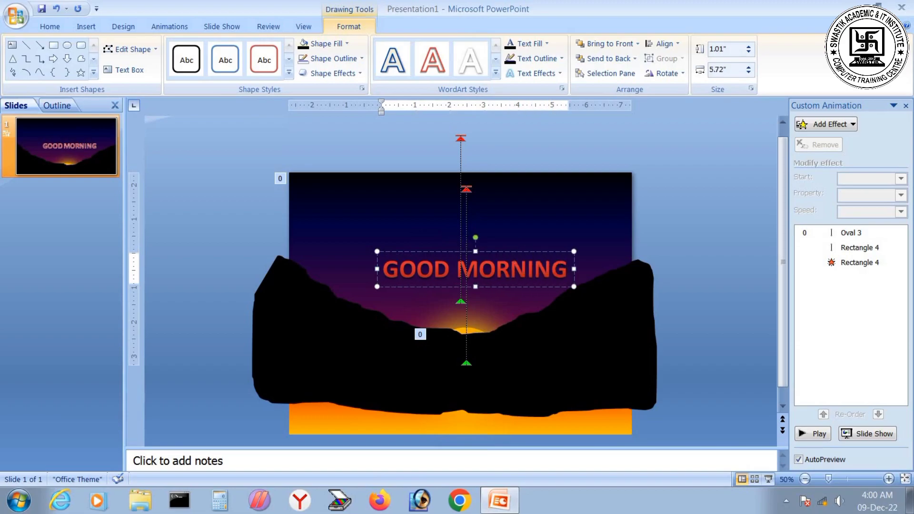
Nudge the GOOD MORNING WordArt up and slightly left so it sits centred in the sky above the sun
click(476, 251)
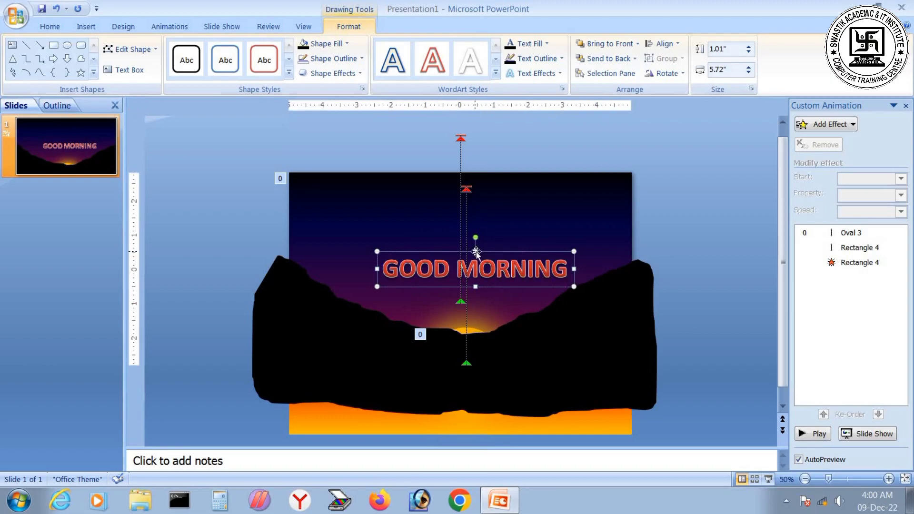
key(Up)
key(Up)
key(Up)
key(Up)
key(Up)
key(Up)
key(Up)
key(Up)
key(Left)
key(Left)
key(Left)
key(Left)
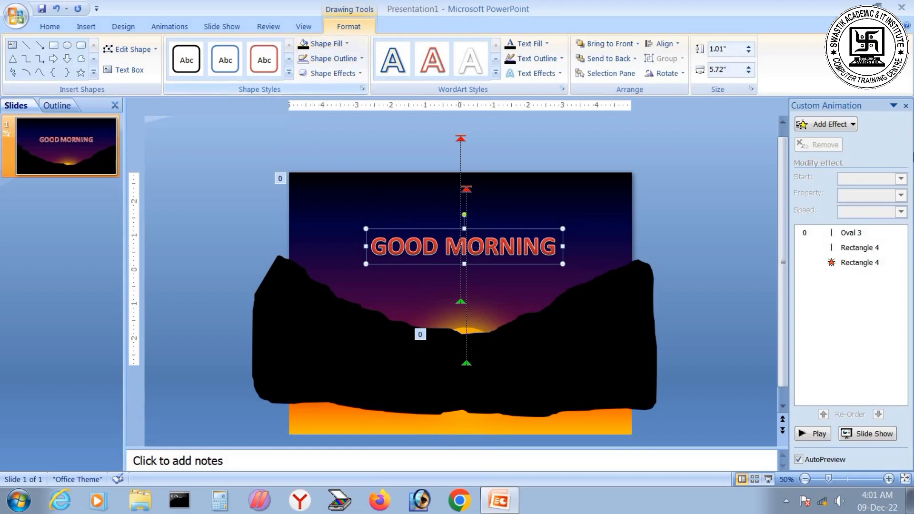
Add a Faded Zoom entrance effect to the GOOD MORNING WordArt
click(830, 126)
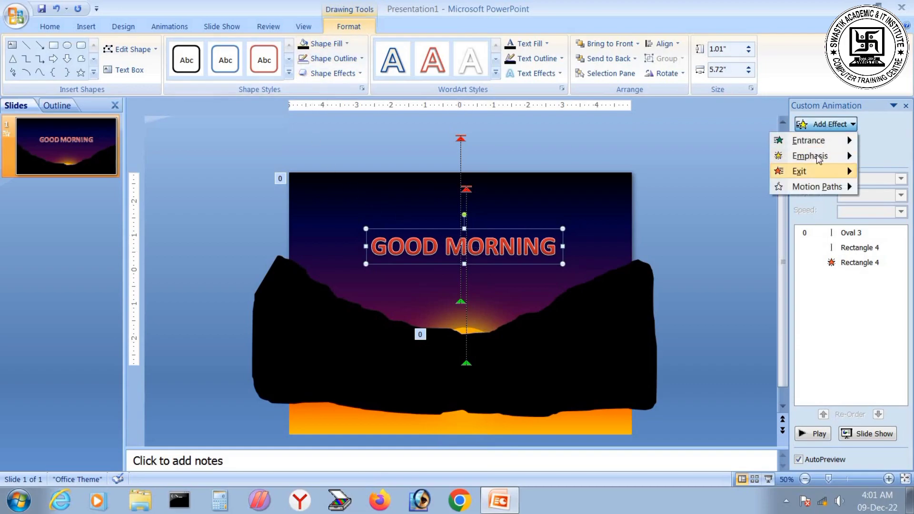
mouse_move(820, 145)
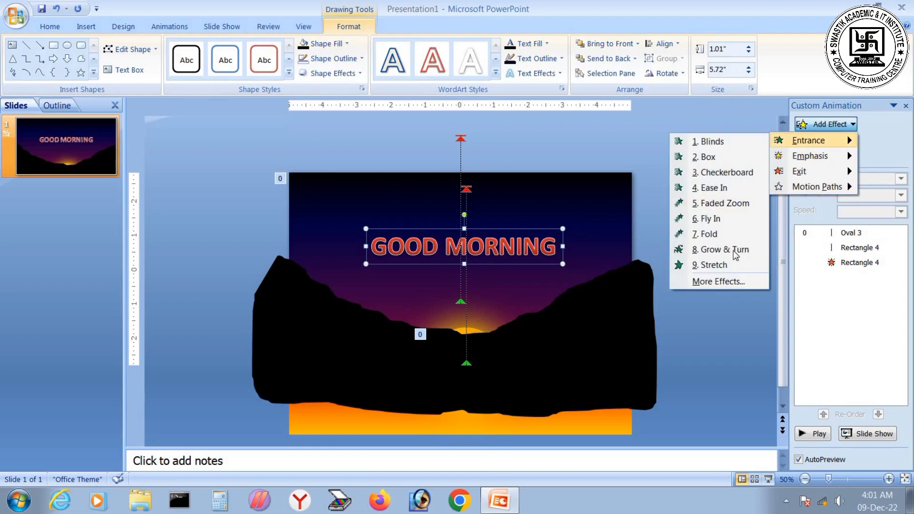
click(717, 282)
drag(263, 88, 210, 89)
click(253, 196)
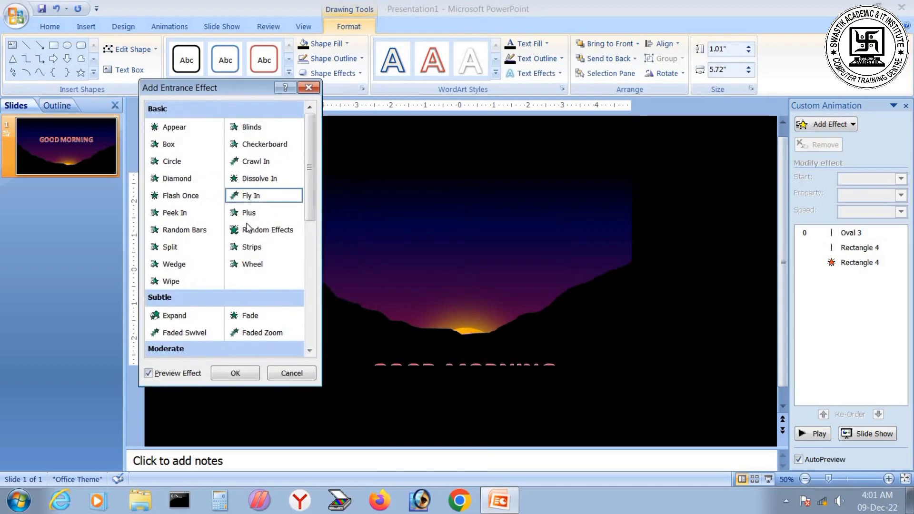
click(254, 243)
click(259, 332)
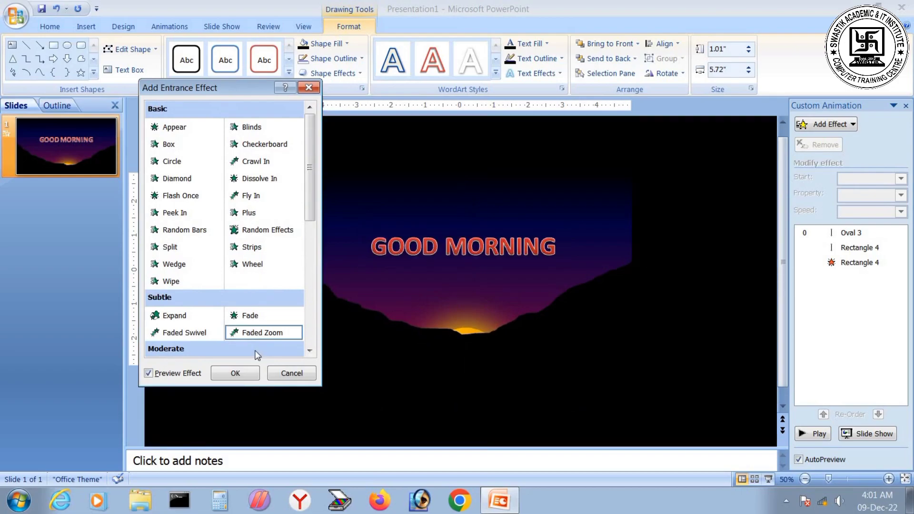
click(235, 374)
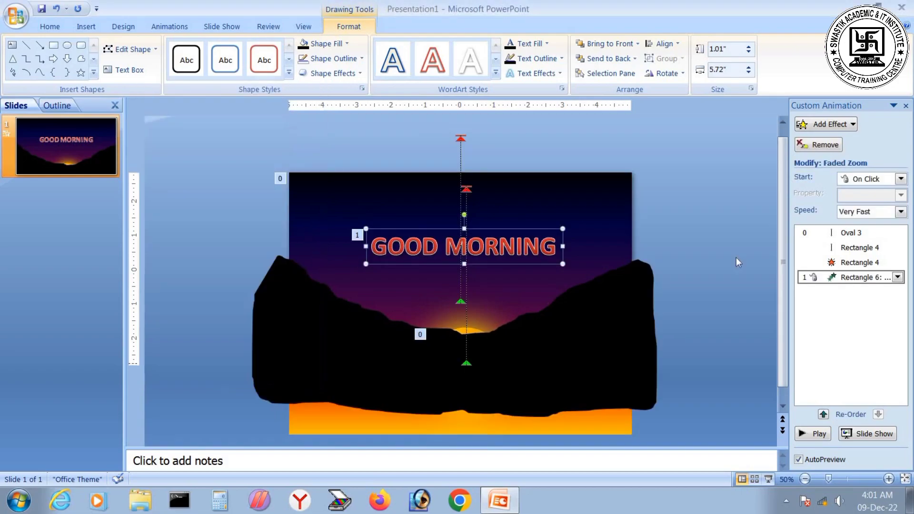
Set the GOOD MORNING text's Faded Zoom to start With Previous after a 10-second delay
click(898, 277)
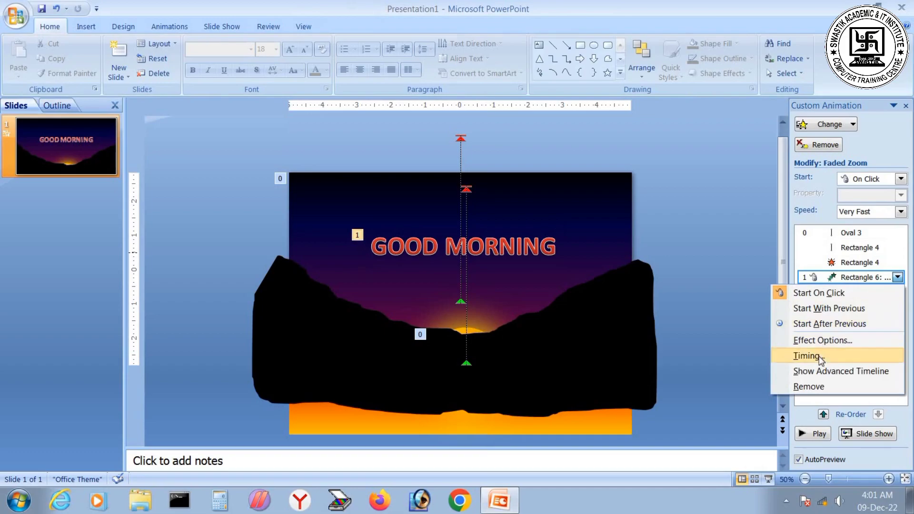
click(819, 356)
click(213, 181)
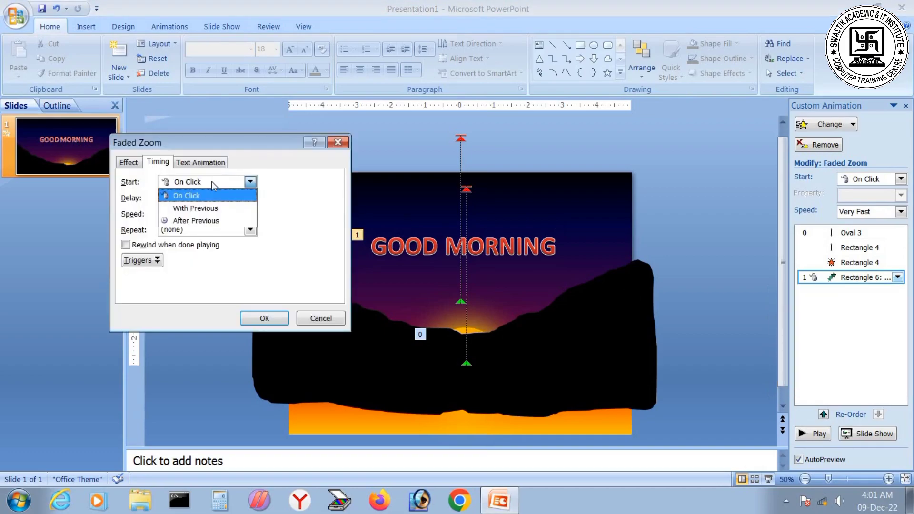
click(200, 208)
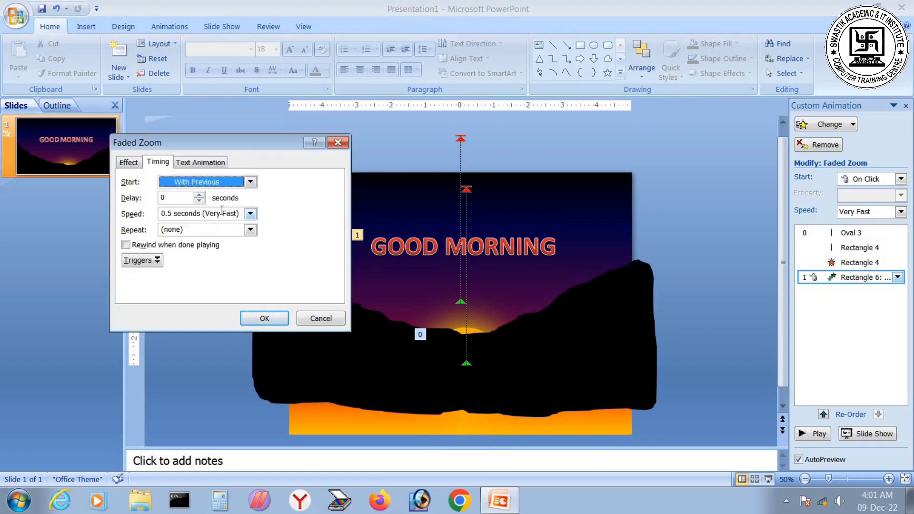
double_click(188, 198)
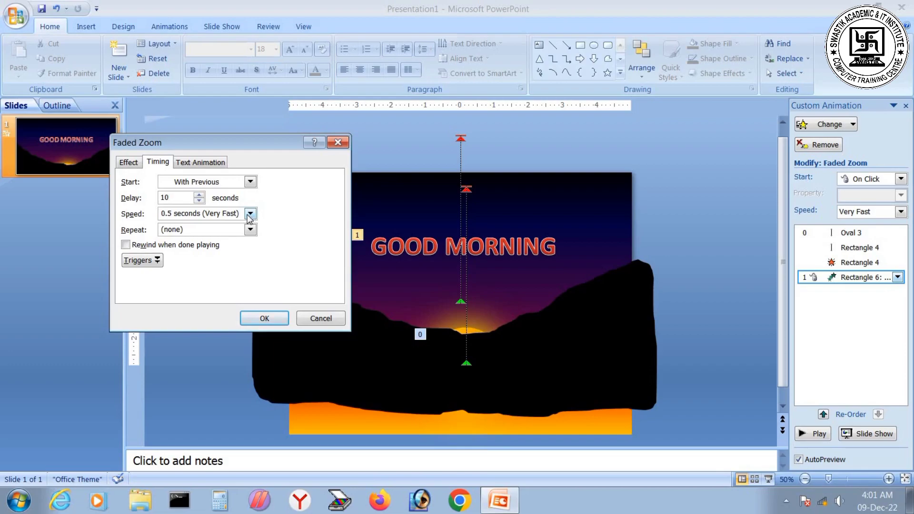
click(263, 320)
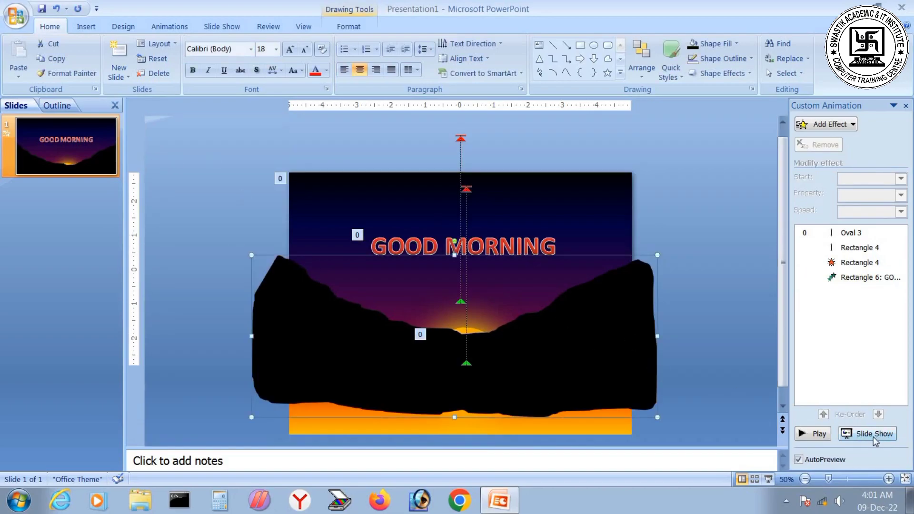
Run the slide show to view the finished sunrise animation
click(874, 438)
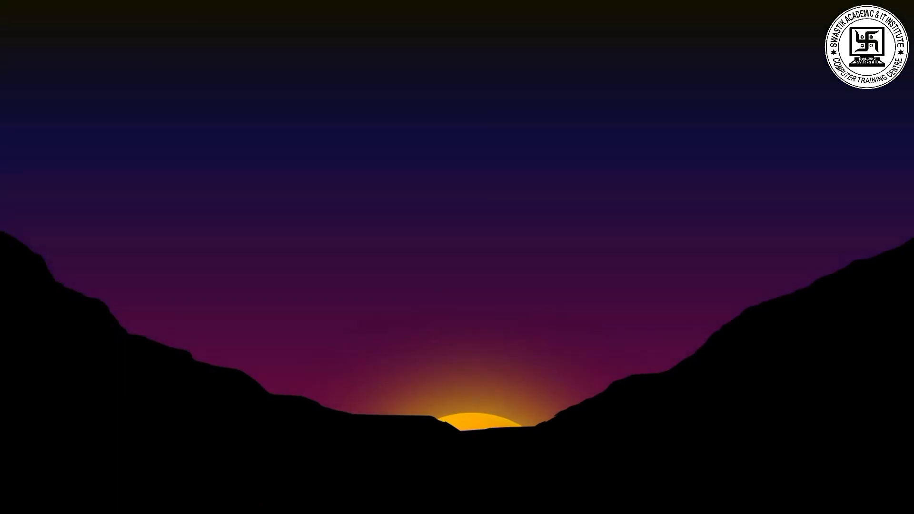